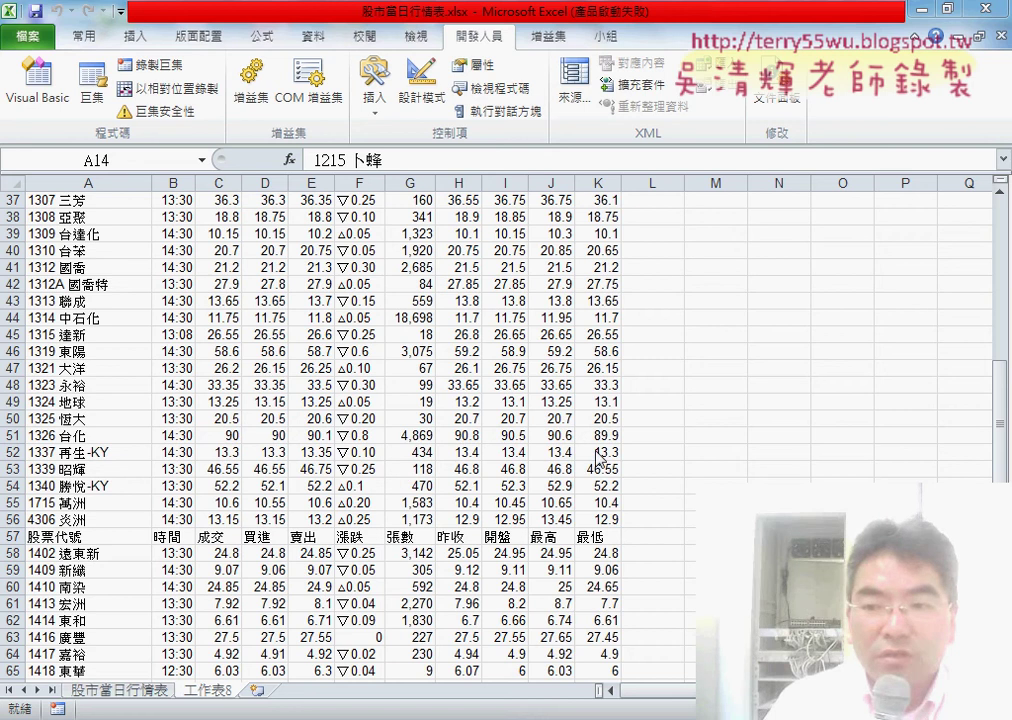
# Add a blank worksheet 工作表13, then bring up the lotto-8.com 大樂透 history page in Chrome
pyautogui.click(1005, 220)
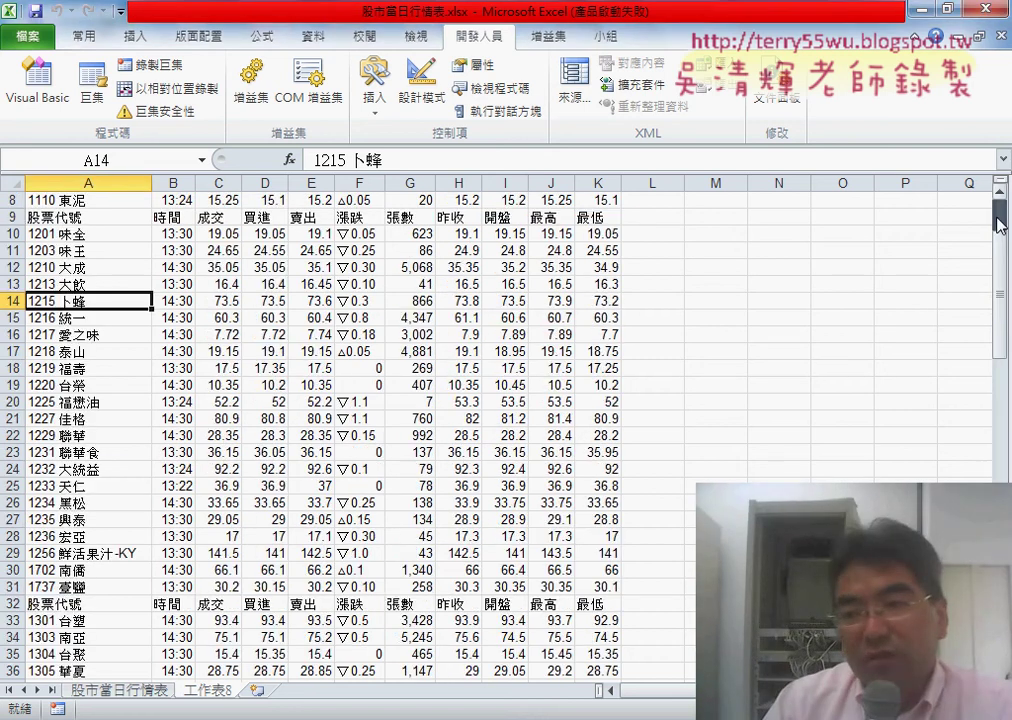
pyautogui.click(1005, 220)
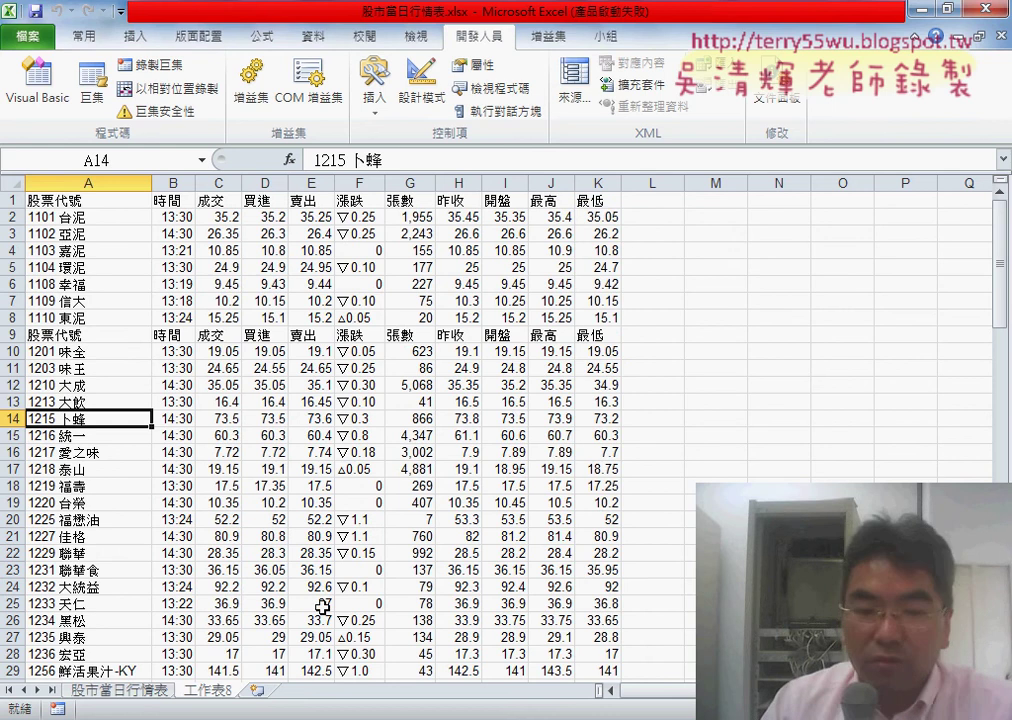
pyautogui.click(256, 690)
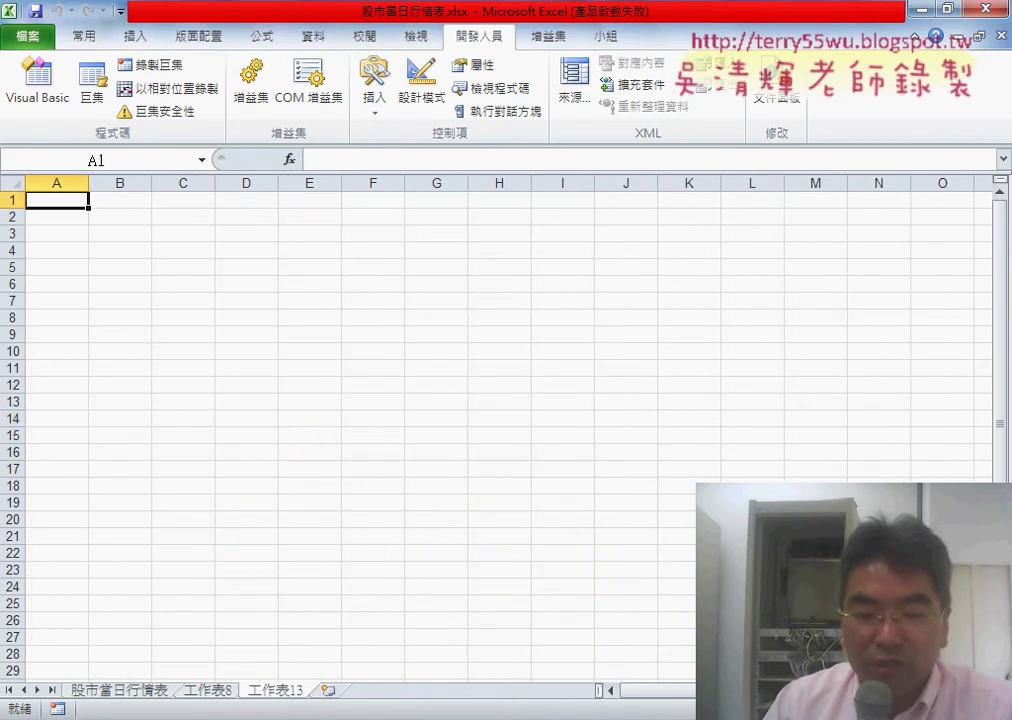
pyautogui.click(176, 515)
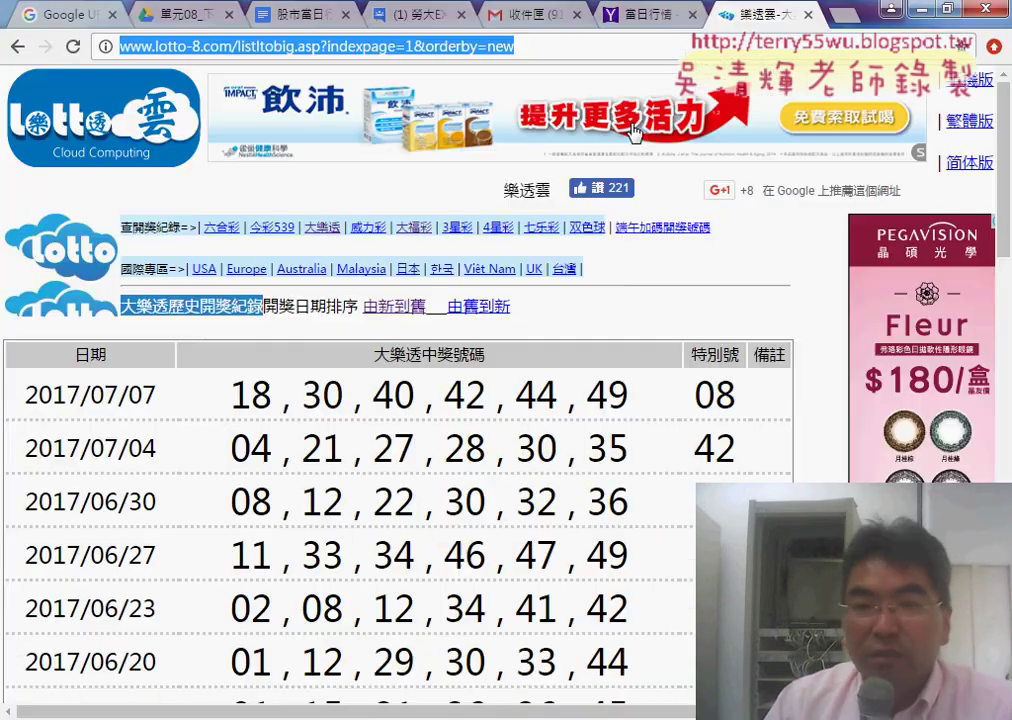
# Select the page number 1 after indexpage= in the address, then return to the 批次大樂透下載 macro
pyautogui.scroll(-4, 520, 357)
pyautogui.scroll(3, 515, 380)
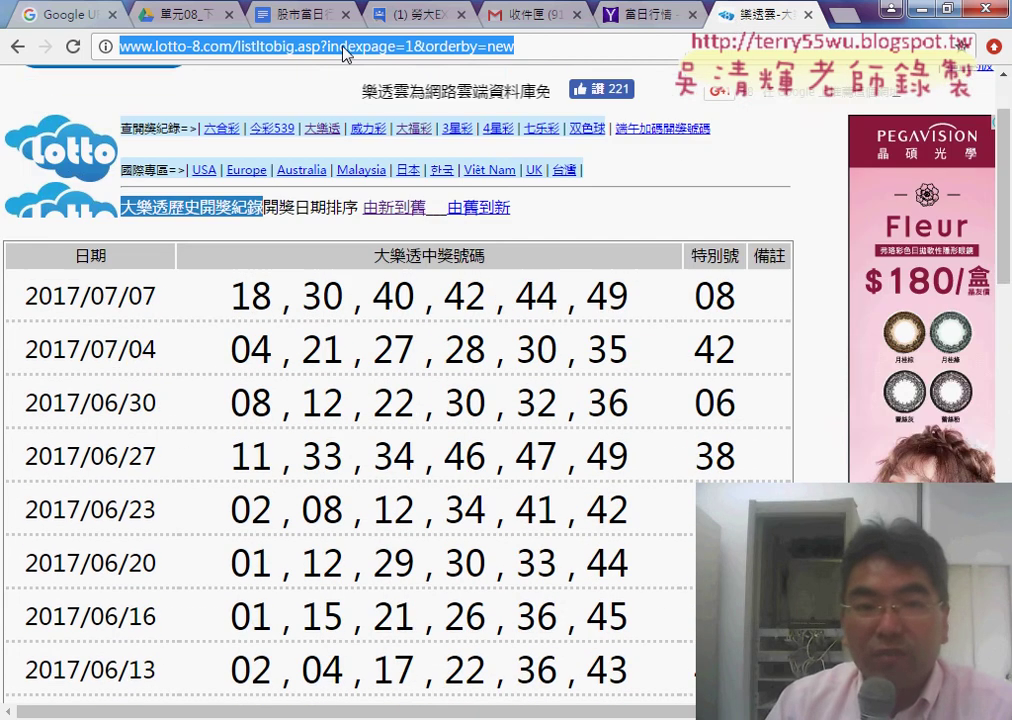
pyautogui.click(410, 46)
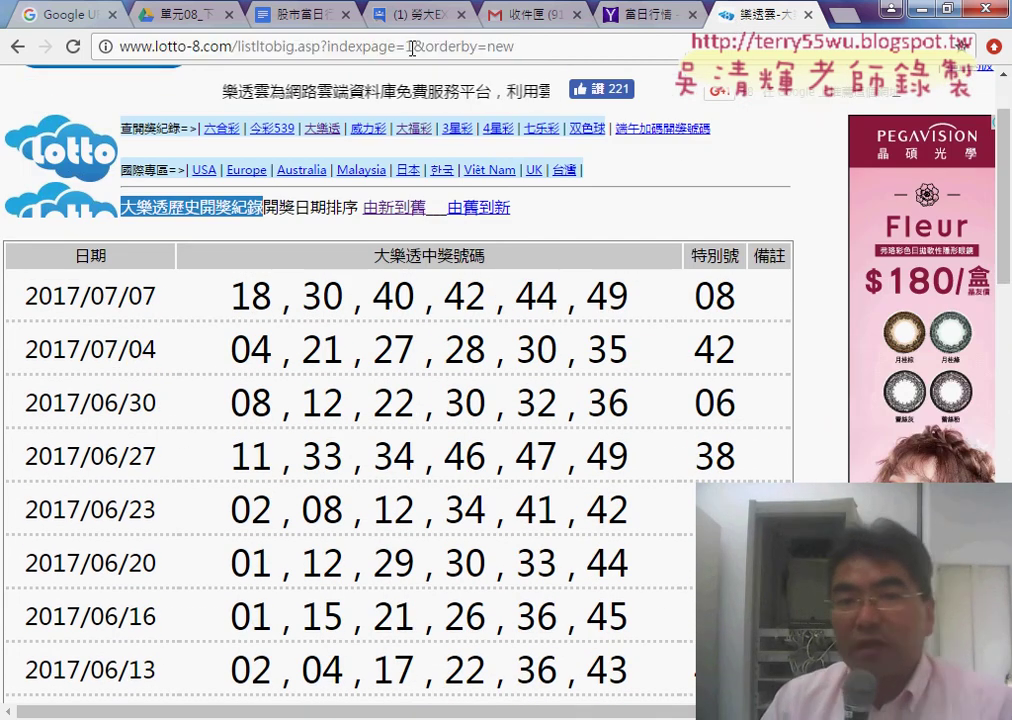
pyautogui.doubleClick(409, 46)
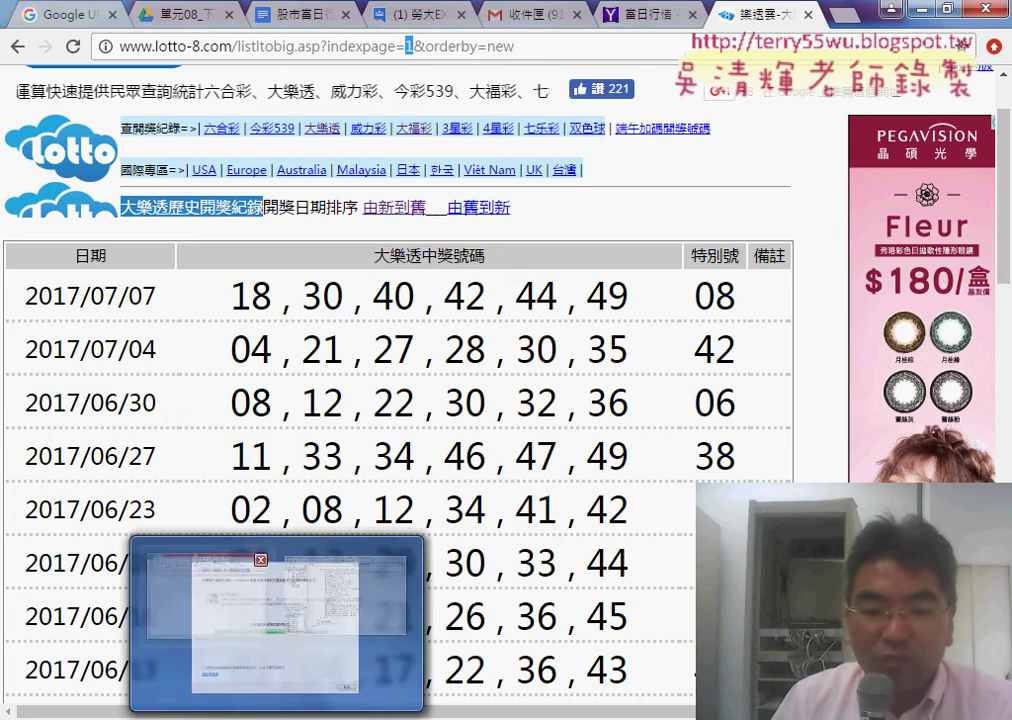
pyautogui.click(425, 655)
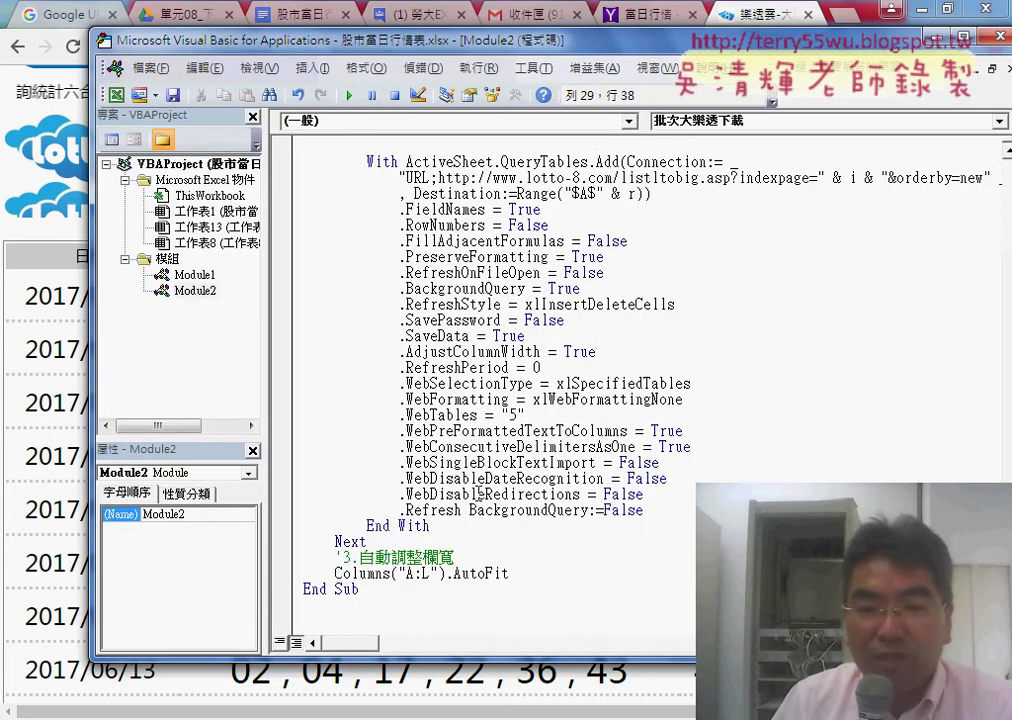
# Shift the VBA editor left, widen the code pane, and select the macro's URL string
pyautogui.scroll(3, 478, 492)
pyautogui.moveTo(367, 146); pyautogui.dragTo(399, 146)
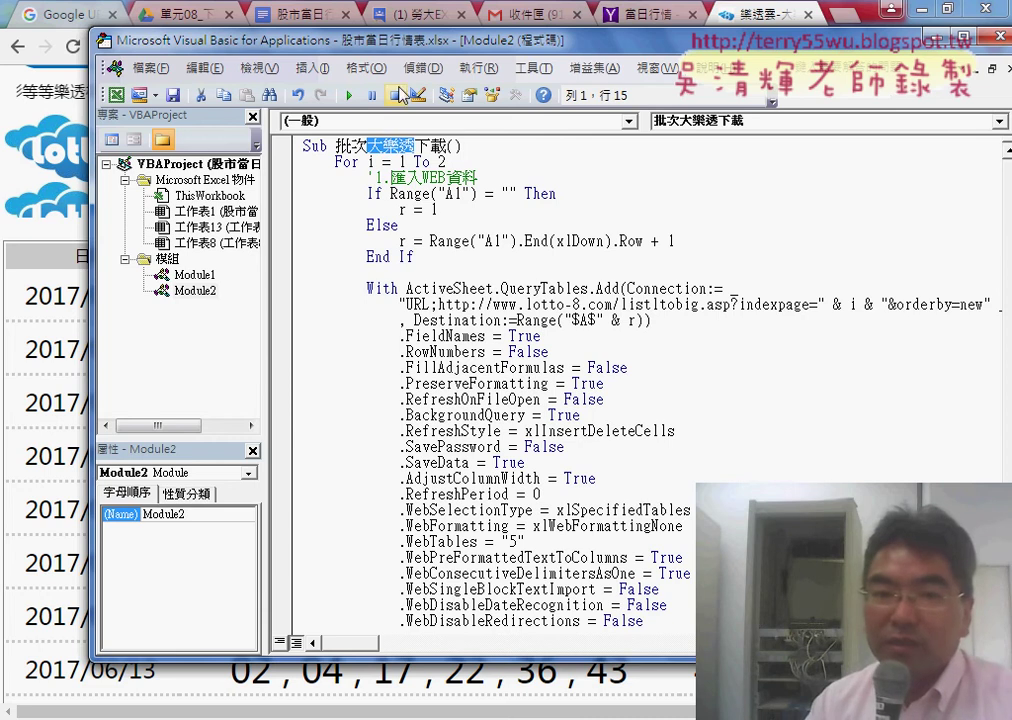
pyautogui.moveTo(404, 52); pyautogui.dragTo(316, 40)
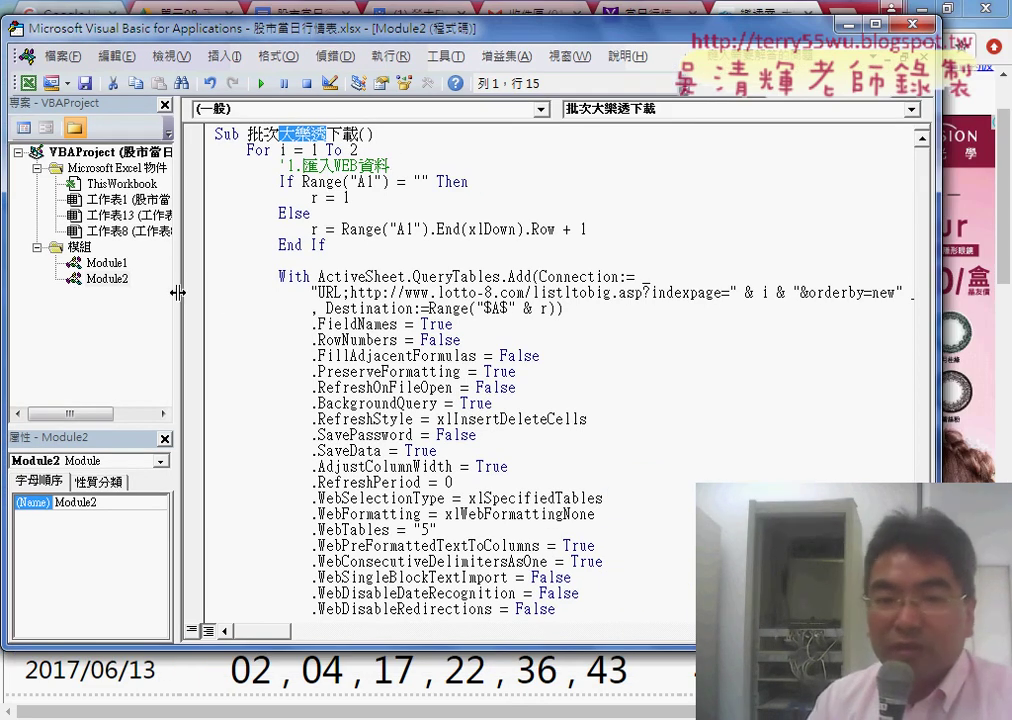
pyautogui.moveTo(178, 292); pyautogui.dragTo(92, 292)
pyautogui.moveTo(266, 292); pyautogui.dragTo(818, 290)
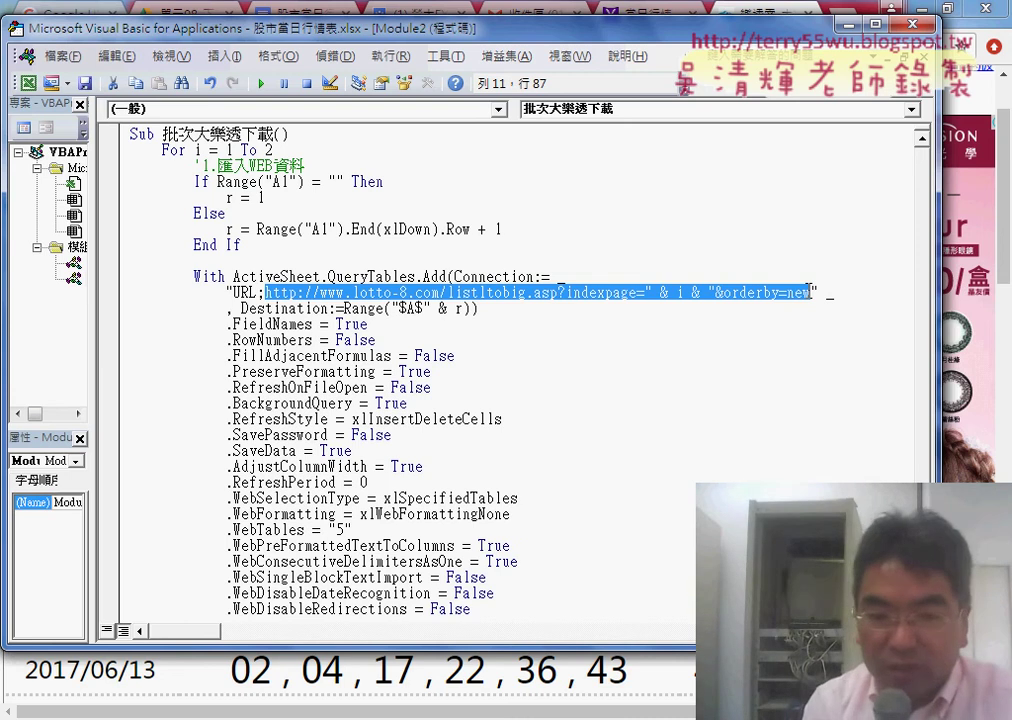
pyautogui.moveTo(810, 291); pyautogui.dragTo(655, 318)
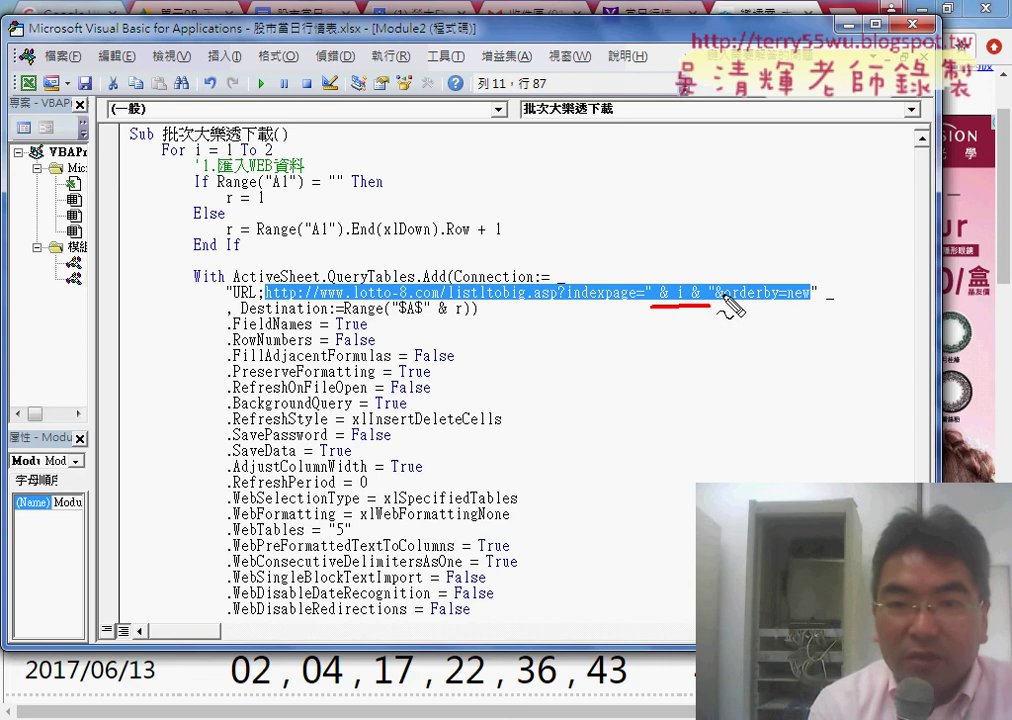
# Copy the full lotto-8.com page-1 address from Chrome's address bar
pyautogui.click(764, 14)
pyautogui.doubleClick(517, 46)
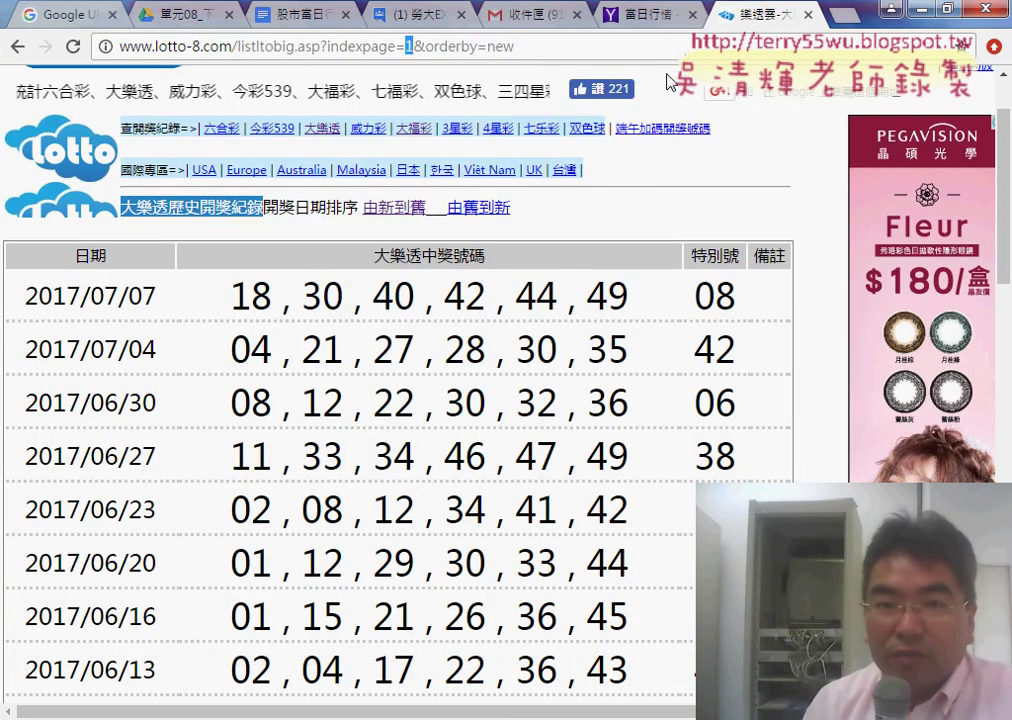
pyautogui.moveTo(540, 46); pyautogui.dragTo(118, 46)
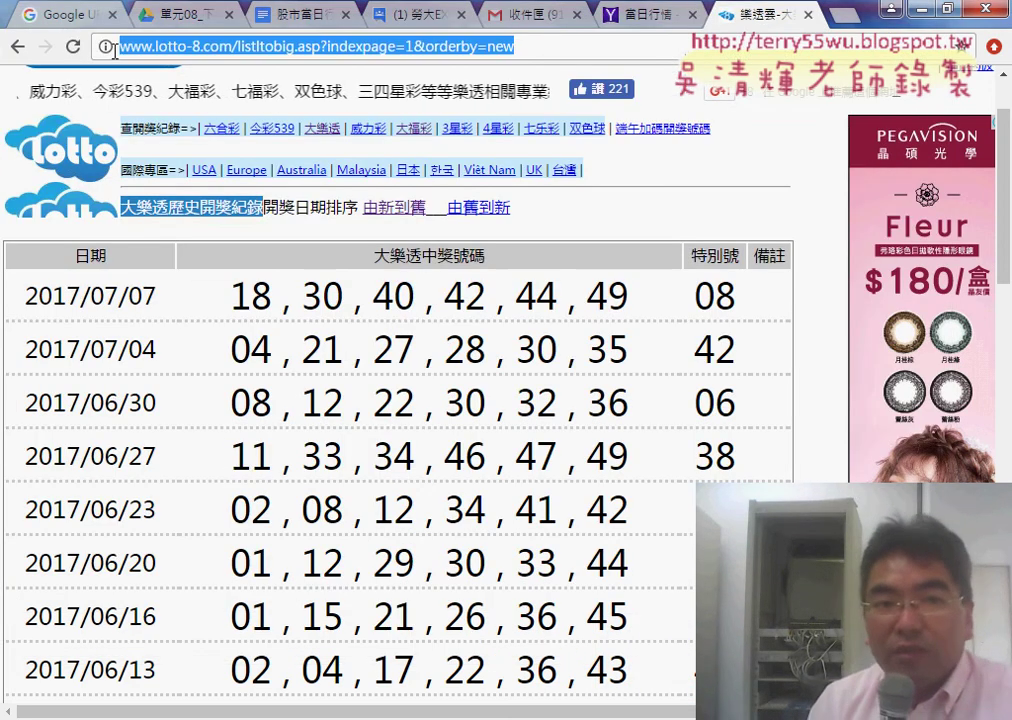
pyautogui.rightClick(207, 50)
pyautogui.click(262, 122)
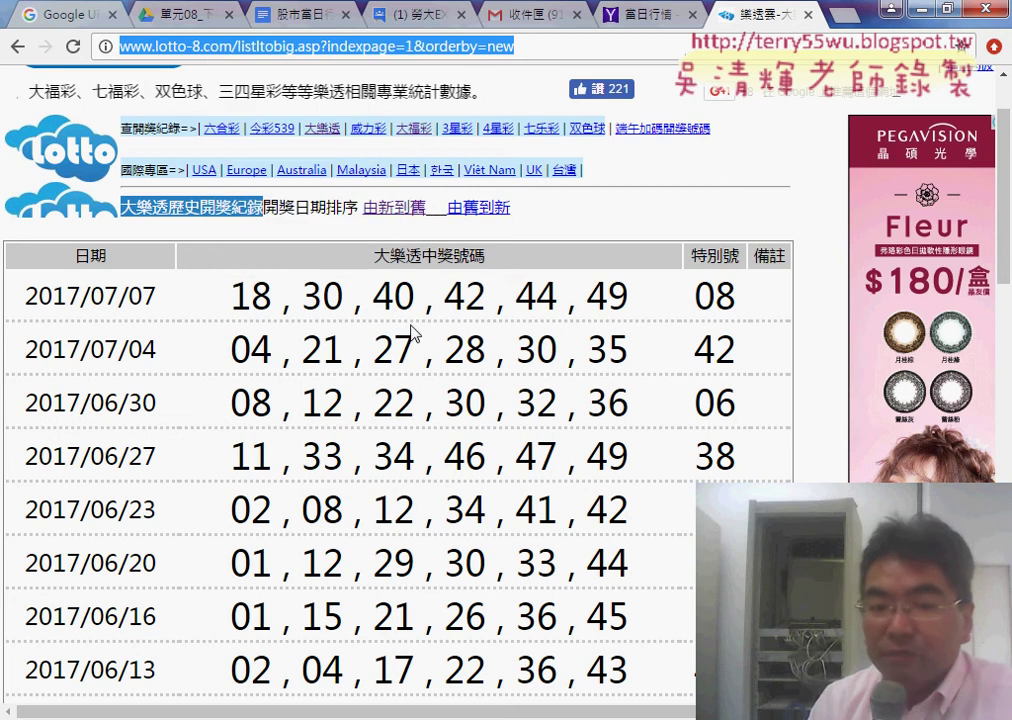
# Paste the copied address over the macro's URL and insert " & i & " as the indexpage value
pyautogui.hotkey('alt', 'Tab')
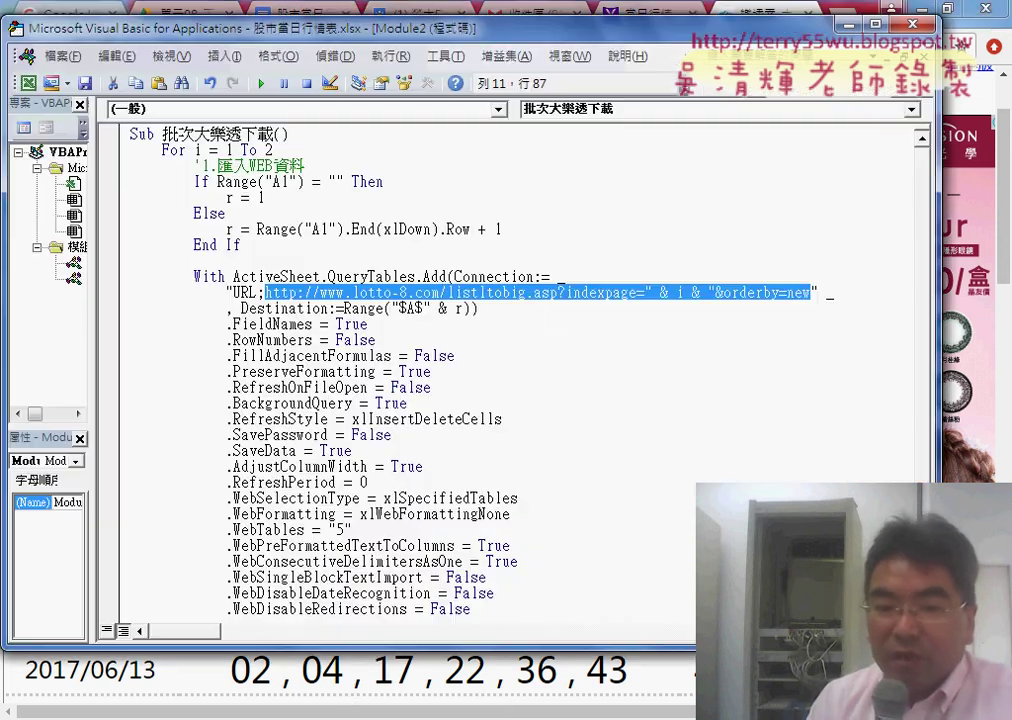
pyautogui.rightClick(530, 305)
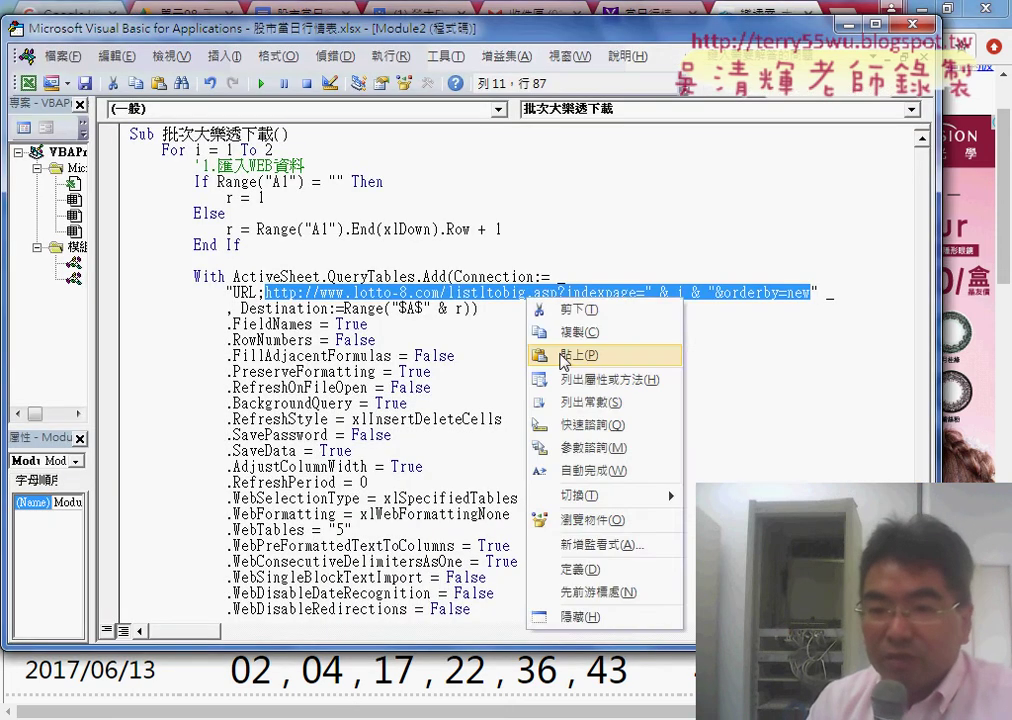
pyautogui.click(561, 354)
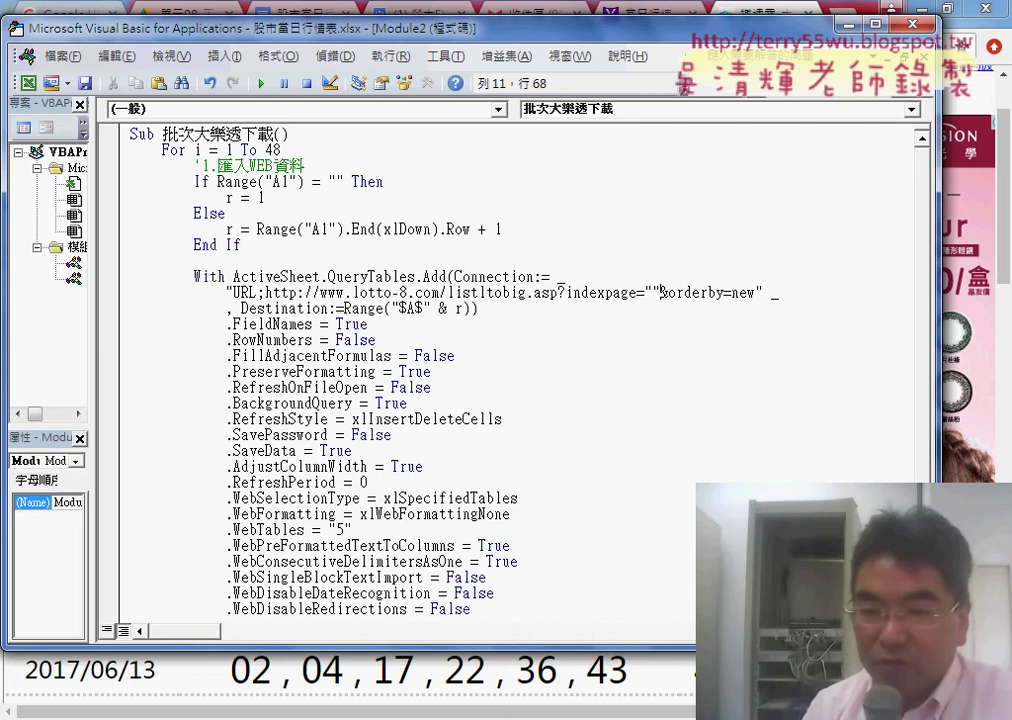
pyautogui.click(653, 291)
pyautogui.write('& ')
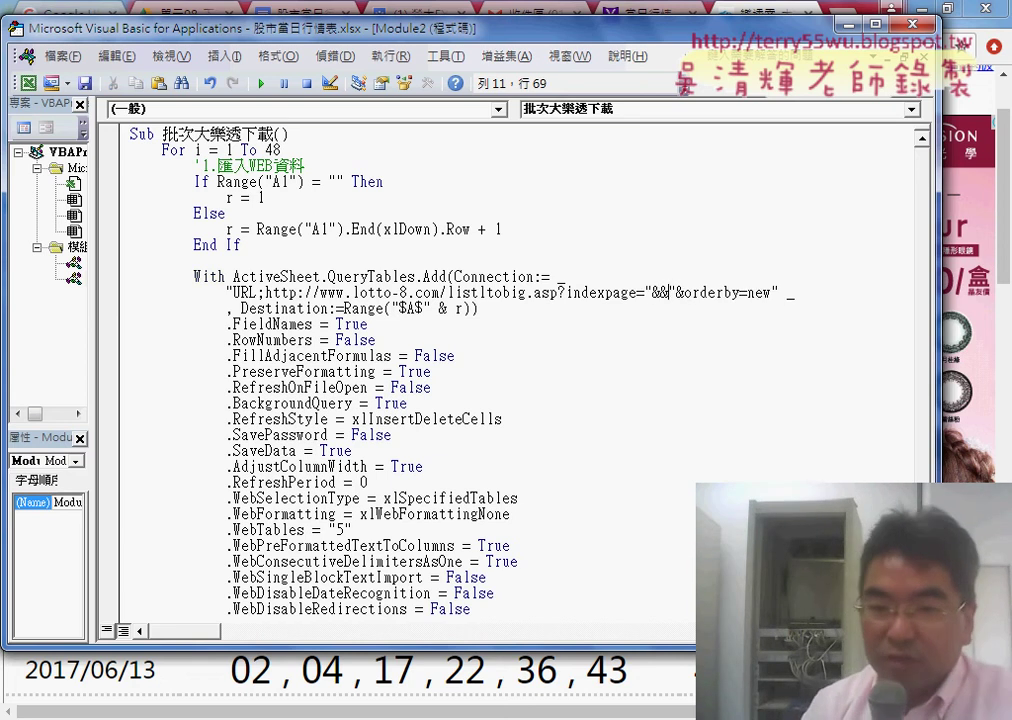
pyautogui.write('i')
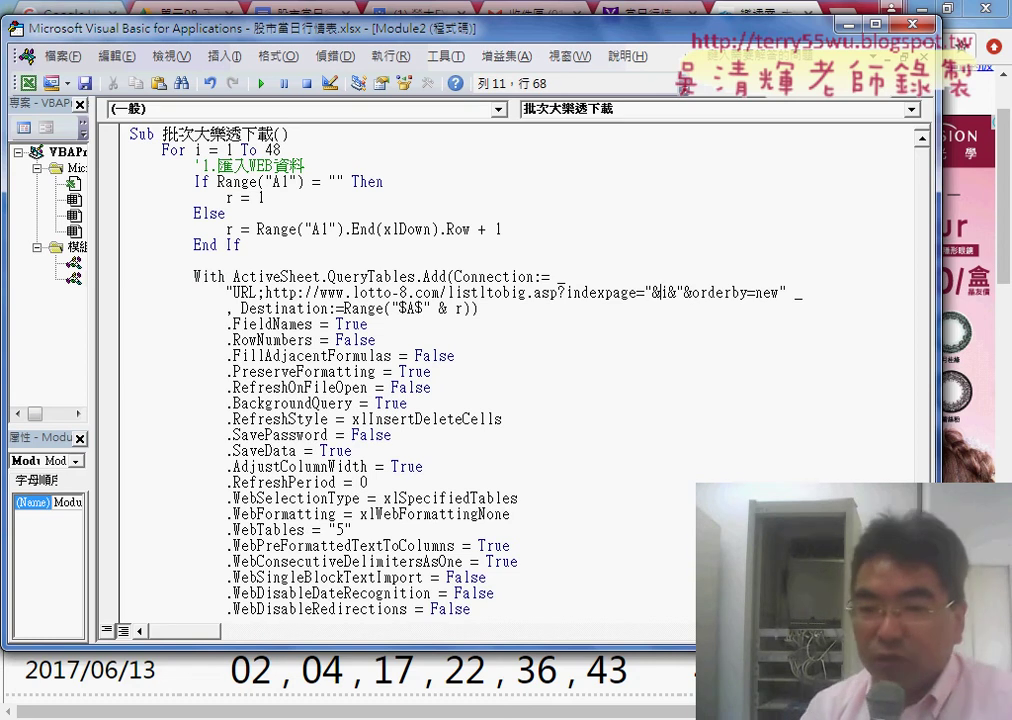
pyautogui.press('Right')
pyautogui.press('Right')
pyautogui.press('space')
pyautogui.press('Right')
pyautogui.press('space')
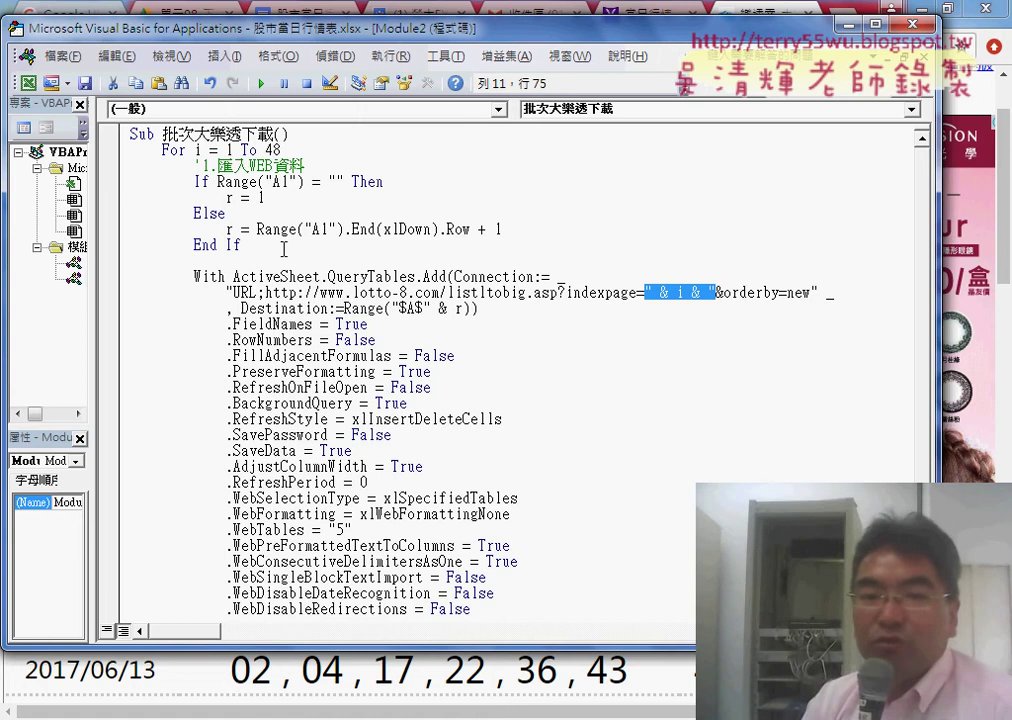
# Review the macro's next-row If block, the destination row join, and the A:L auto-fit line
pyautogui.moveTo(283, 249)
pyautogui.mouseDown()
pyautogui.moveTo(130, 205)
pyautogui.moveTo(127, 179)
pyautogui.mouseUp()
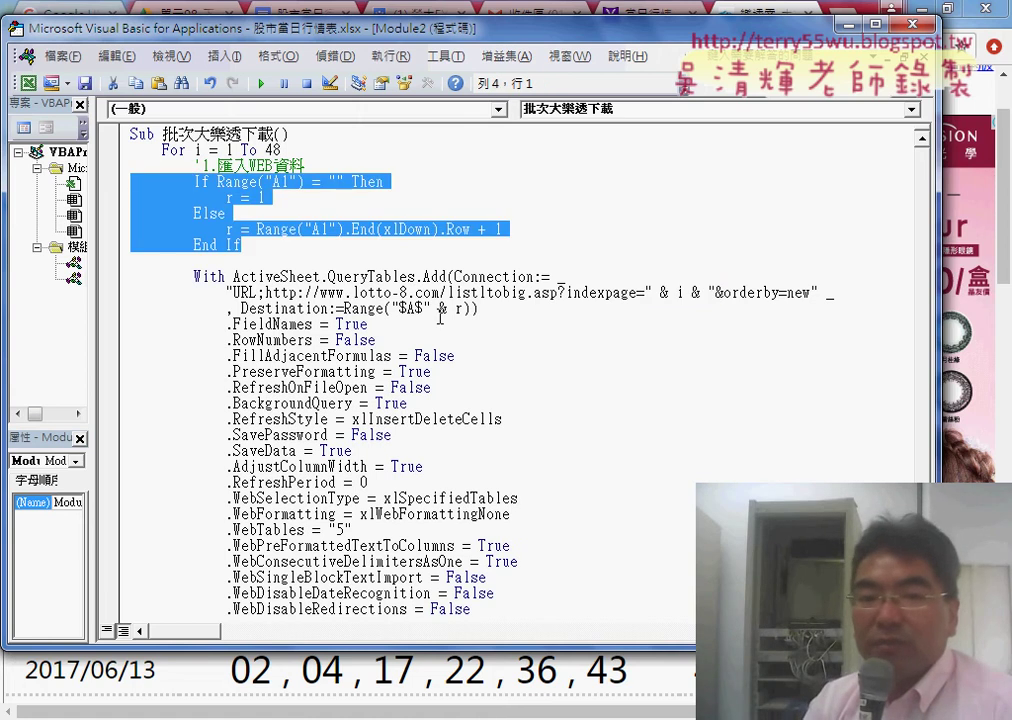
pyautogui.moveTo(424, 309); pyautogui.dragTo(456, 309)
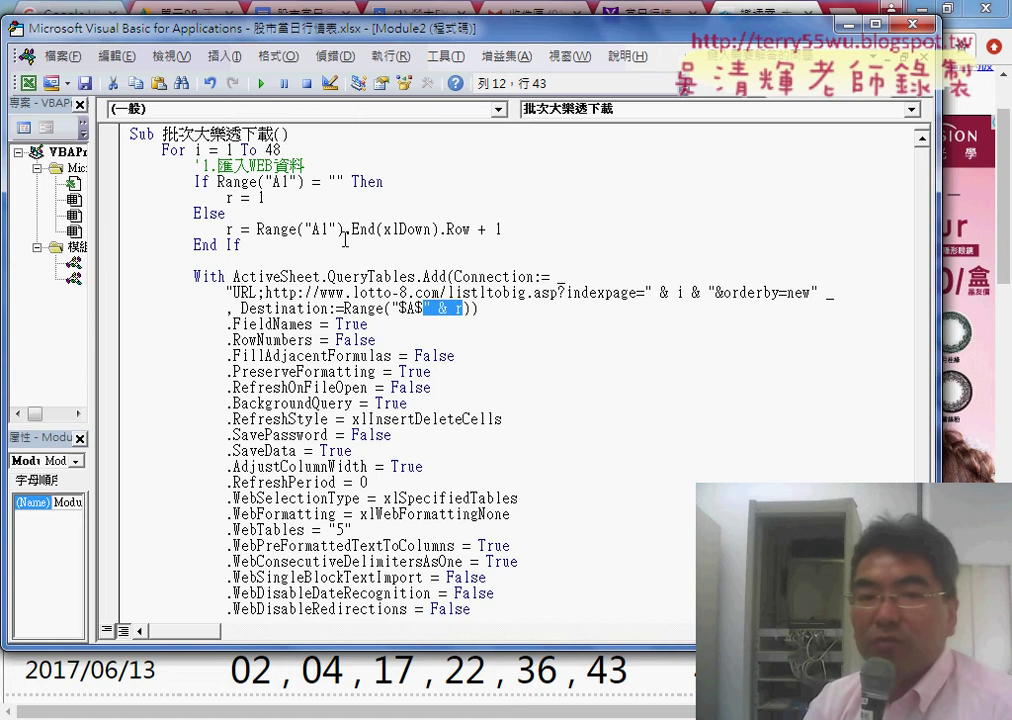
pyautogui.click(273, 182)
pyautogui.click(313, 229)
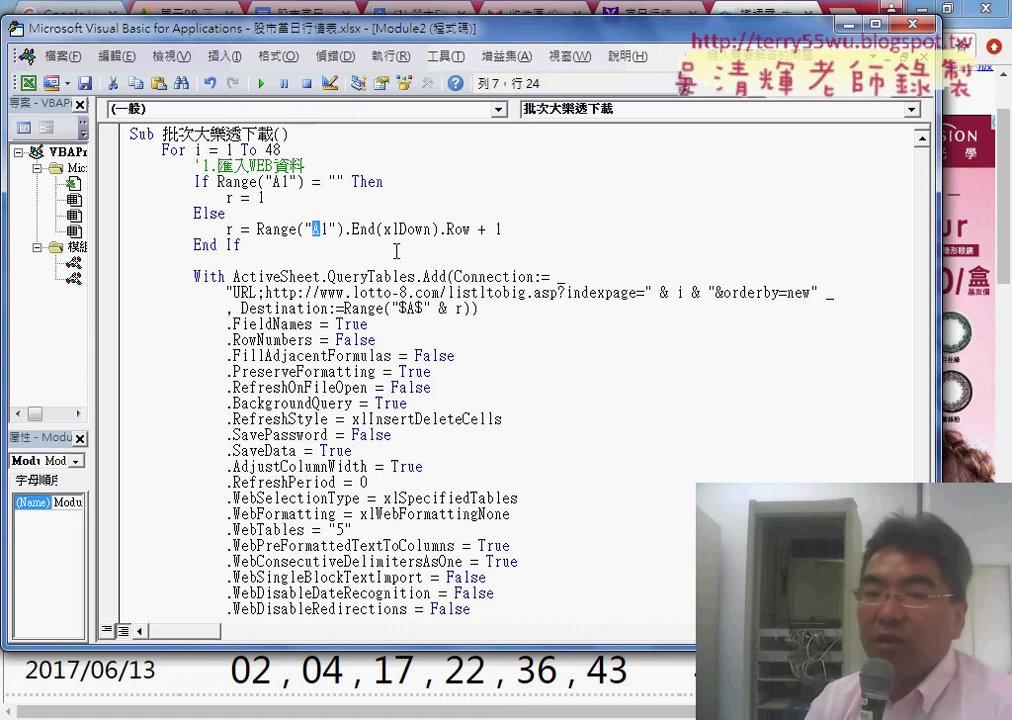
pyautogui.scroll(-3, 453, 368)
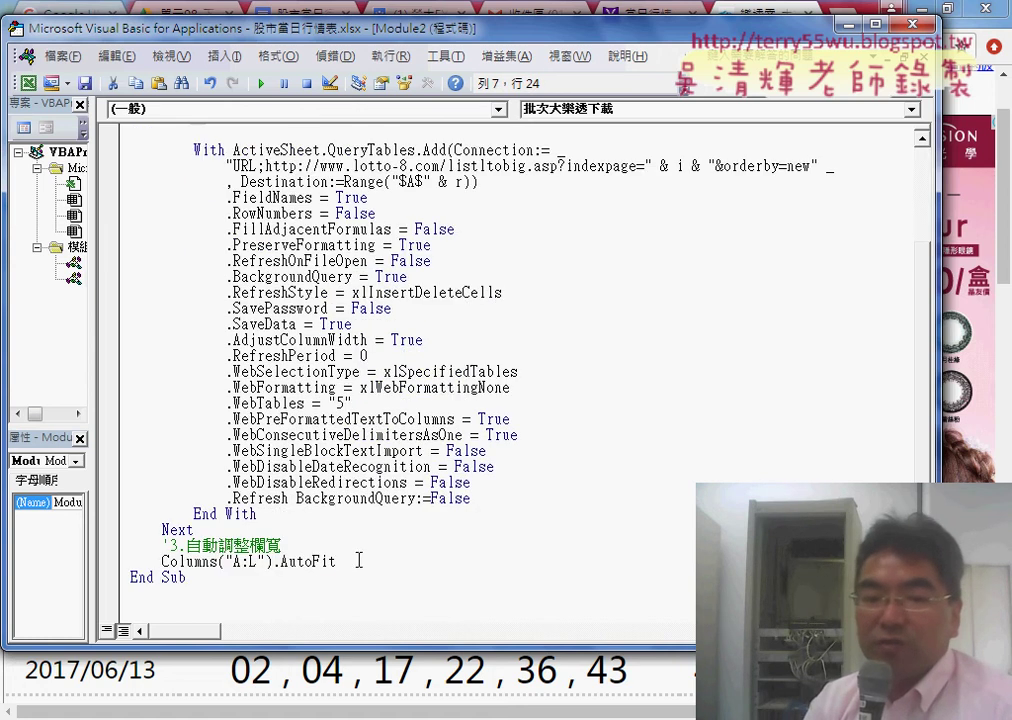
pyautogui.moveTo(358, 561); pyautogui.dragTo(215, 541)
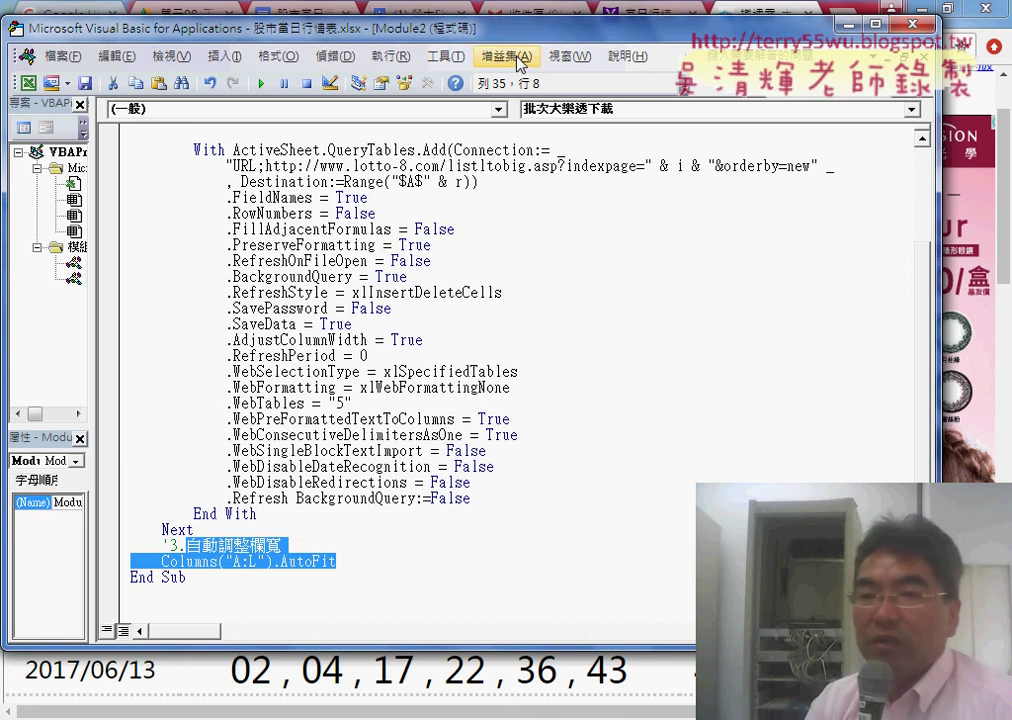
# Minimize Chrome to reveal the workbook, reposition the editor, and highlight 批次 in the macro name
pyautogui.click(929, 14)
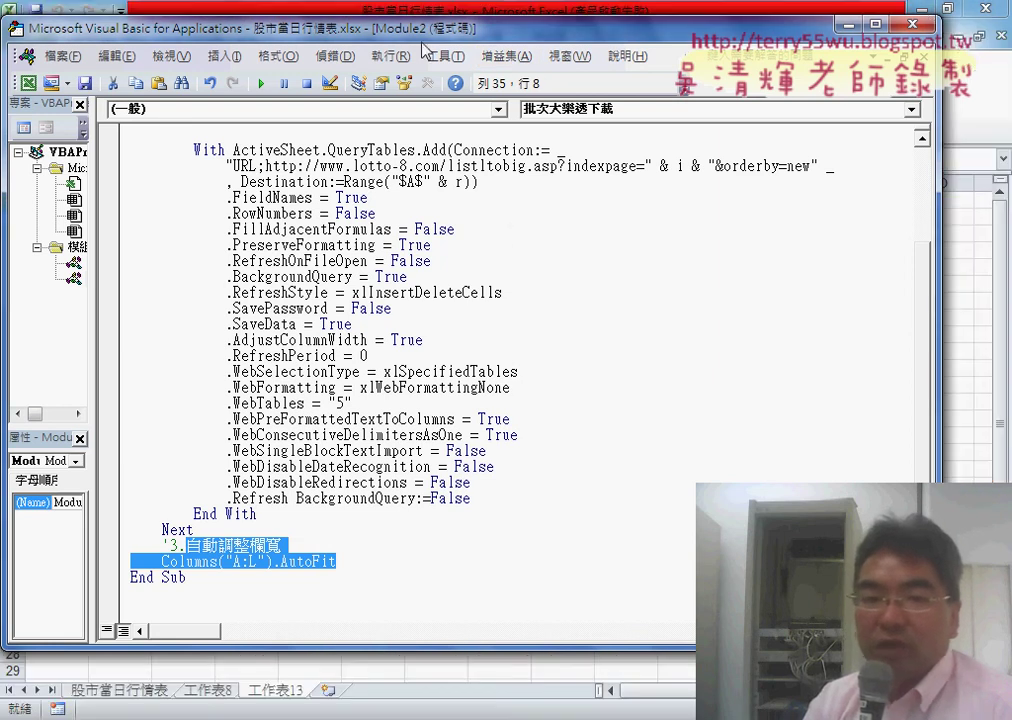
pyautogui.moveTo(333, 30); pyautogui.dragTo(511, 59)
pyautogui.scroll(2, 525, 321)
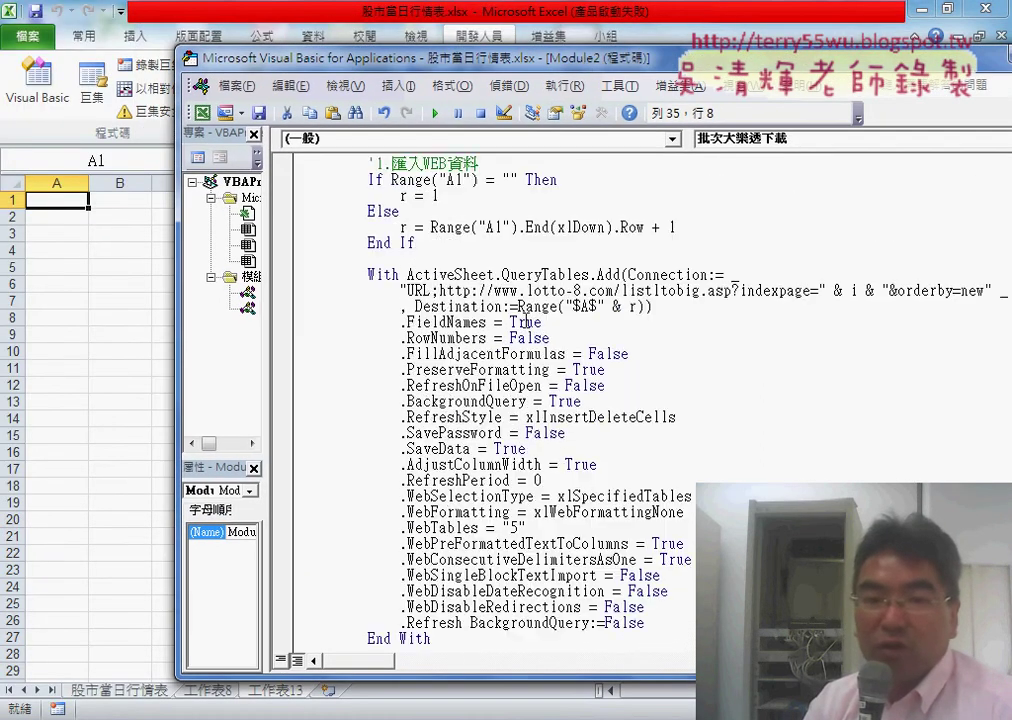
pyautogui.scroll(1, 525, 321)
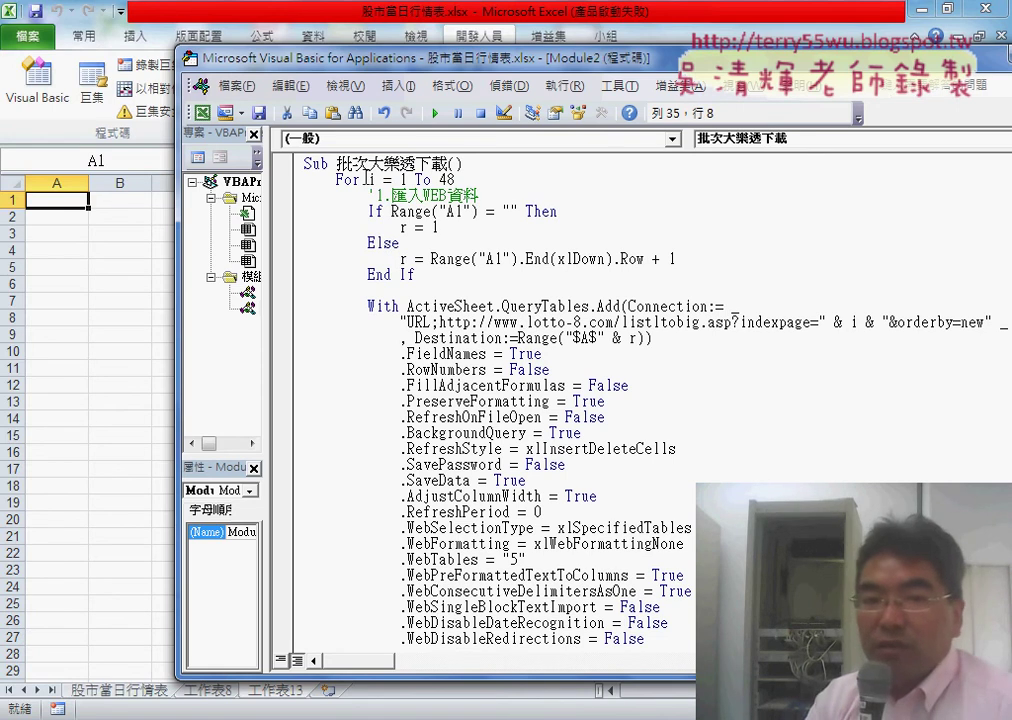
pyautogui.moveTo(336, 163); pyautogui.dragTo(368, 164)
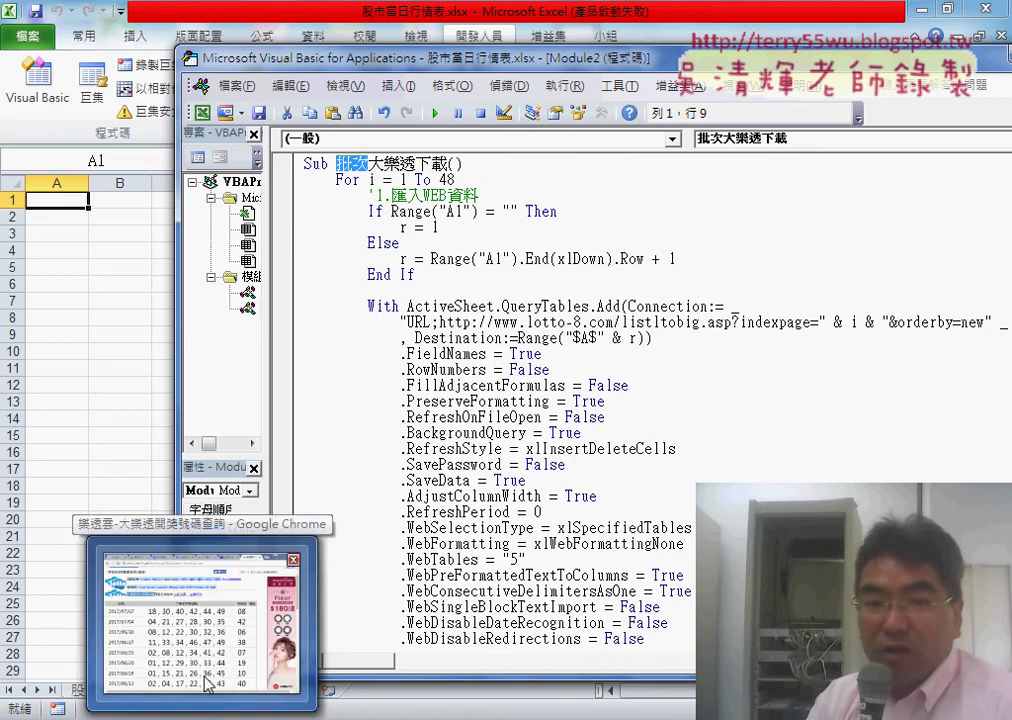
pyautogui.click(165, 540)
pyautogui.click(291, 17)
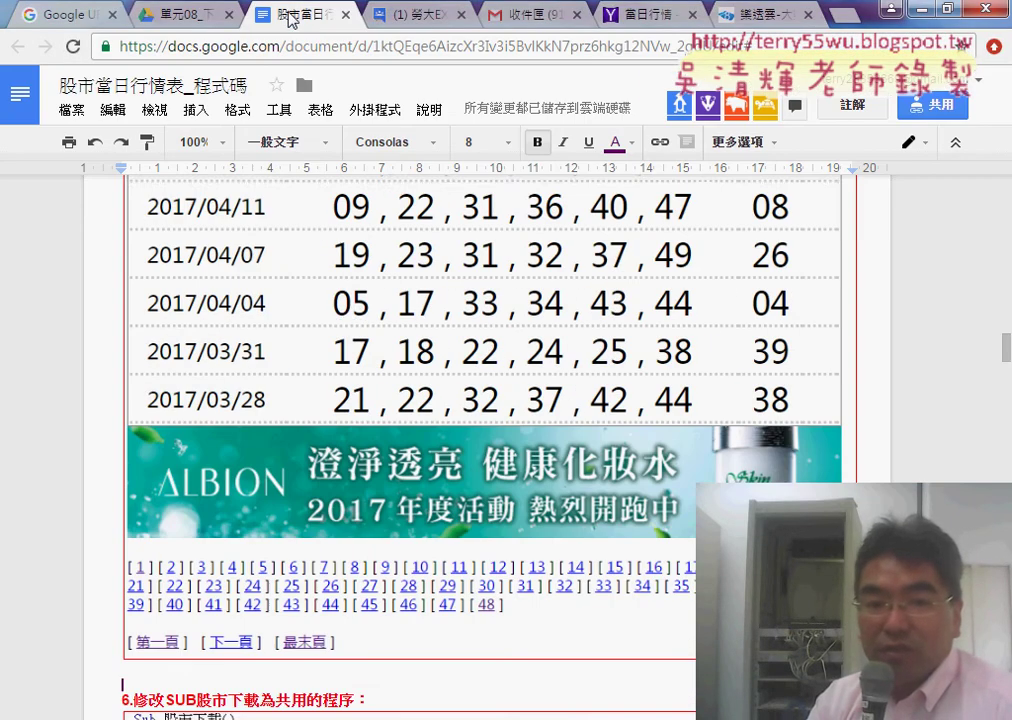
pyautogui.scroll(4, 341, 271)
pyautogui.scroll(2, 343, 290)
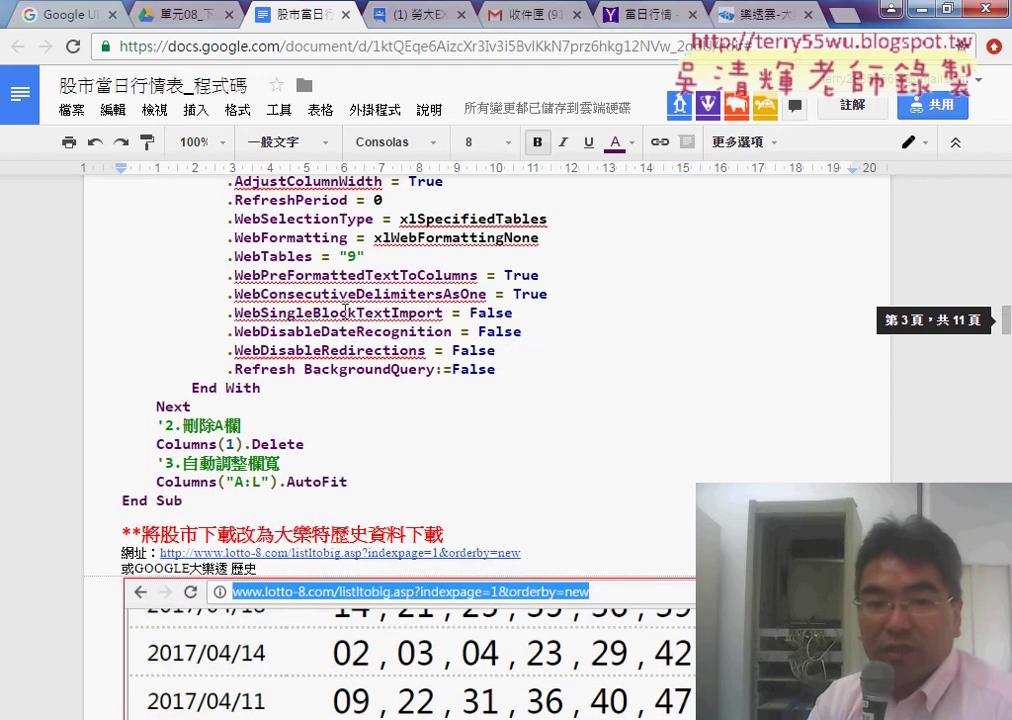
pyautogui.scroll(2, 343, 300)
pyautogui.scroll(2, 345, 312)
pyautogui.scroll(4, 345, 312)
pyautogui.scroll(1, 345, 312)
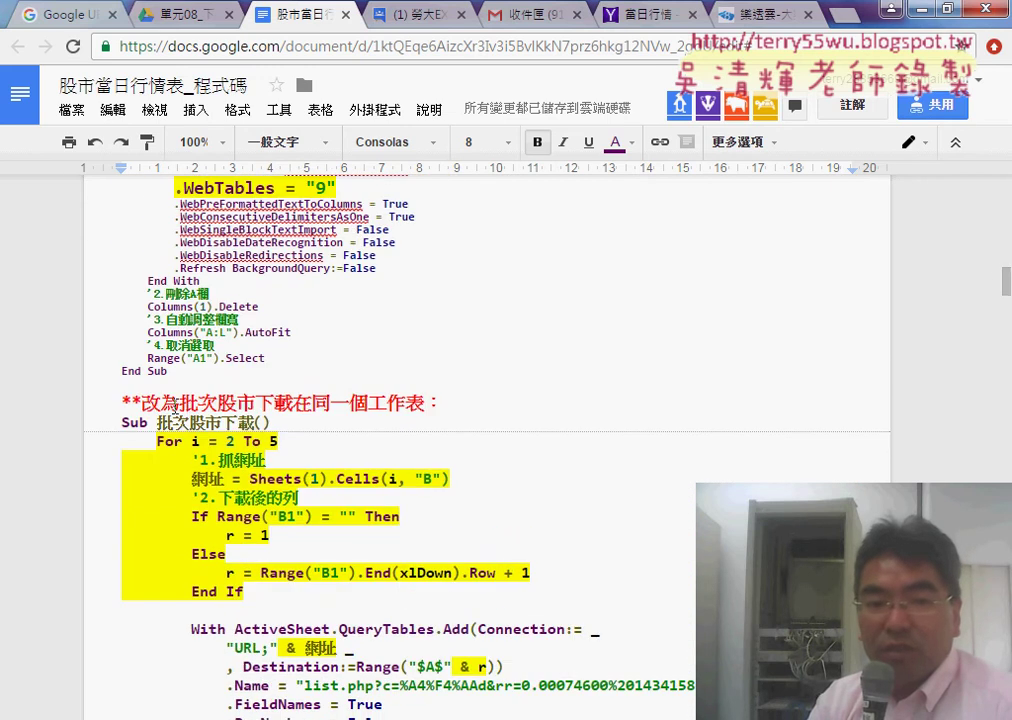
pyautogui.moveTo(157, 422); pyautogui.dragTo(255, 422)
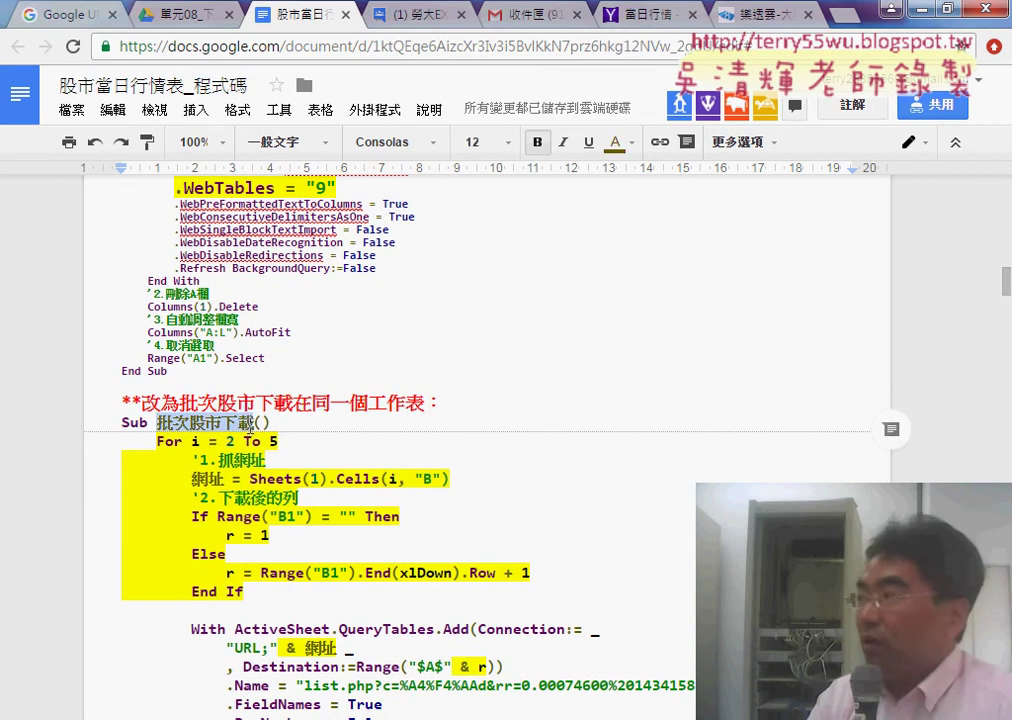
pyautogui.click(921, 10)
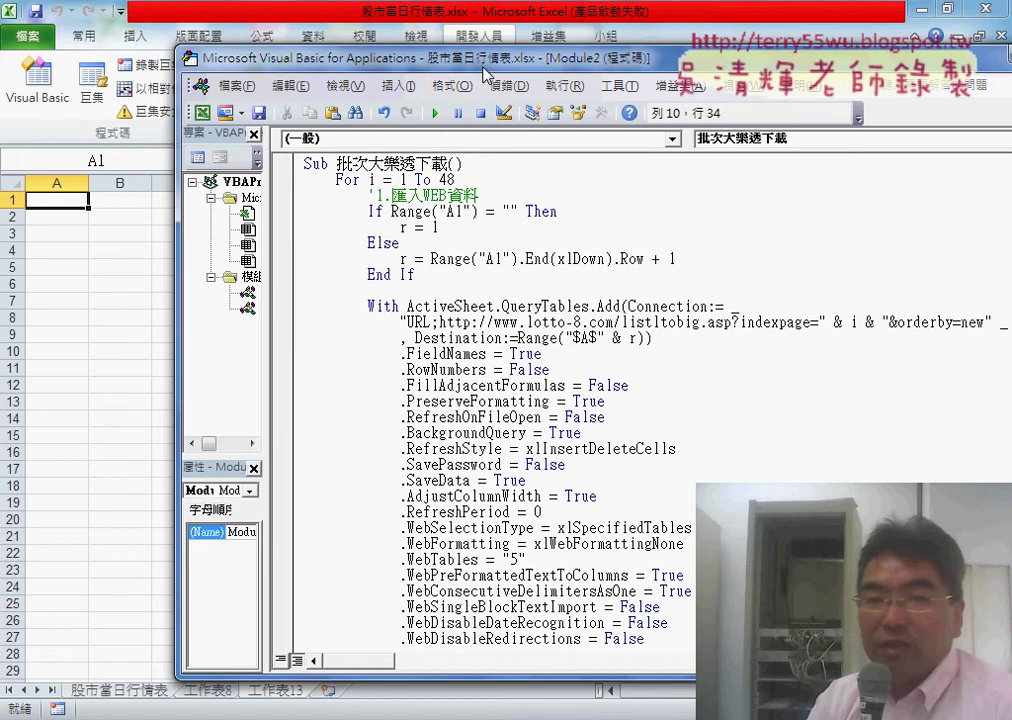
# Move the code window right and run the 批次大樂透下載 macro for pages 1 to 48
pyautogui.moveTo(385, 58); pyautogui.dragTo(519, 46)
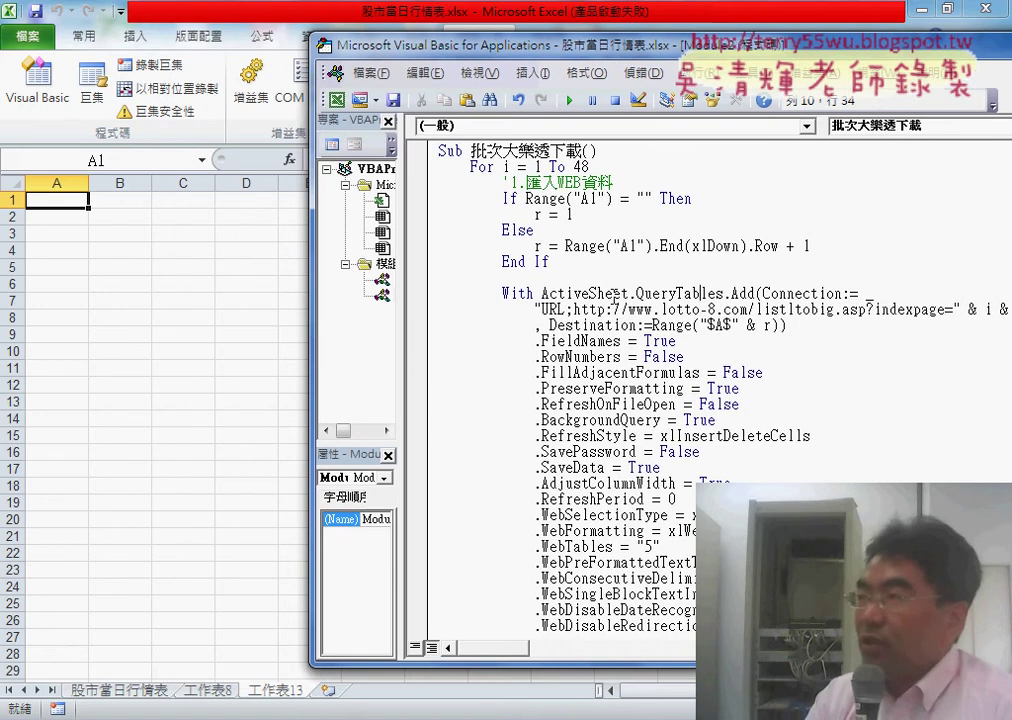
pyautogui.click(571, 101)
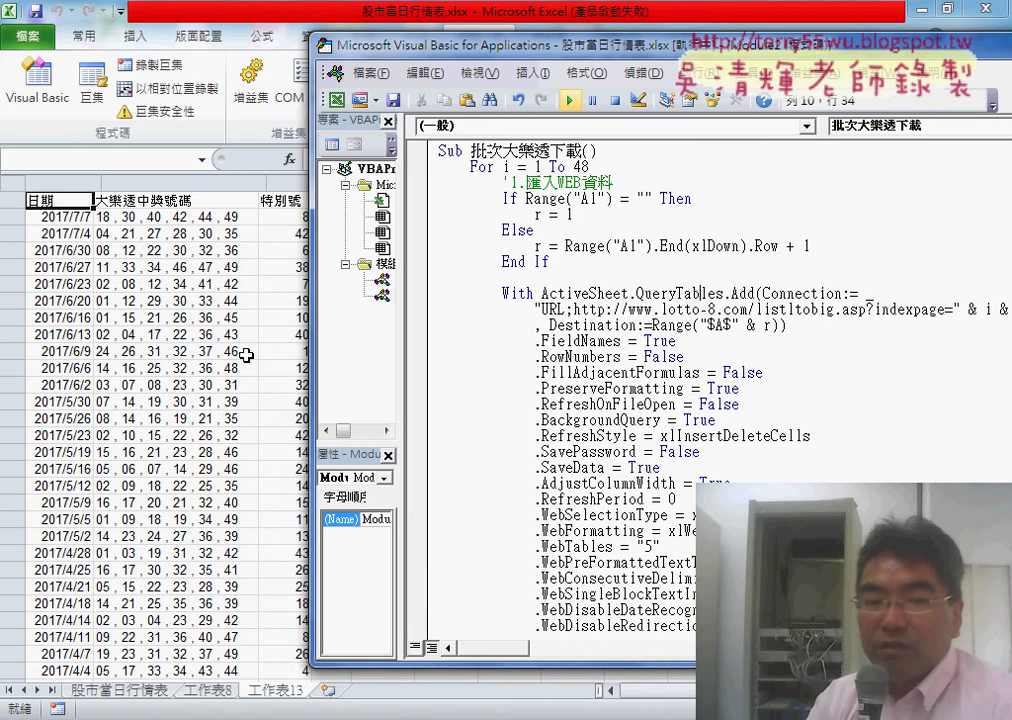
# Scroll through the imported 大樂透 draws on 工作表13 to the end of the data and back to the top
pyautogui.click(218, 375)
pyautogui.scroll(-2, 218, 375)
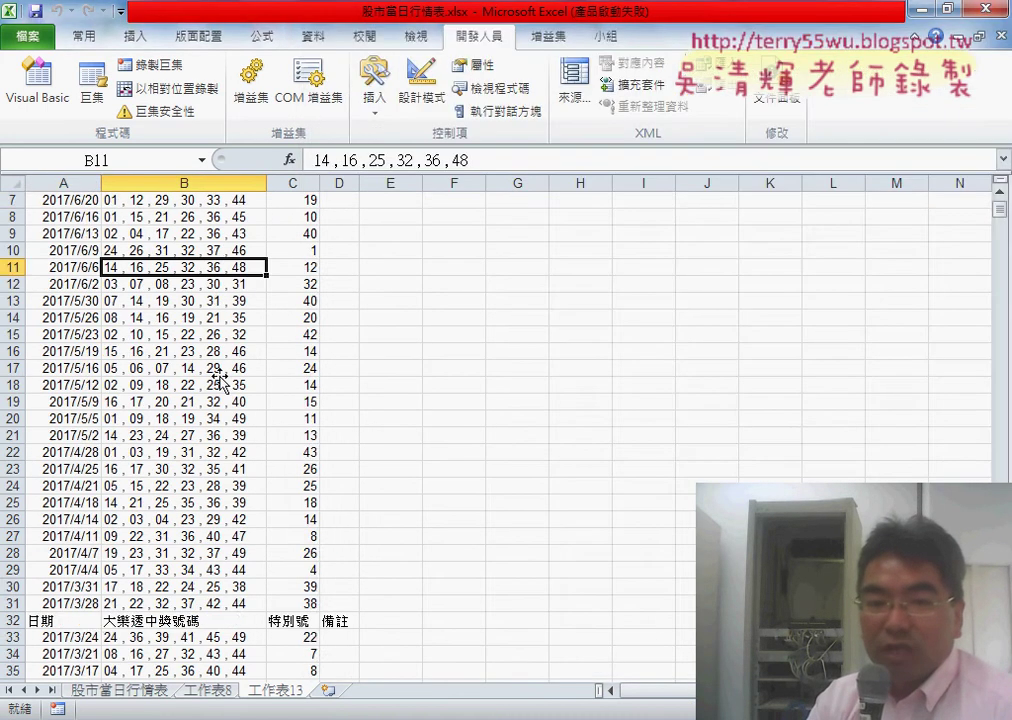
pyautogui.scroll(-10, 218, 378)
pyautogui.moveTo(1000, 218)
pyautogui.mouseDown()
pyautogui.moveTo(1003, 423)
pyautogui.moveTo(1003, 205)
pyautogui.moveTo(1000, 612)
pyautogui.mouseUp()
pyautogui.click(70, 224)
pyautogui.scroll(-9, 500, 430)
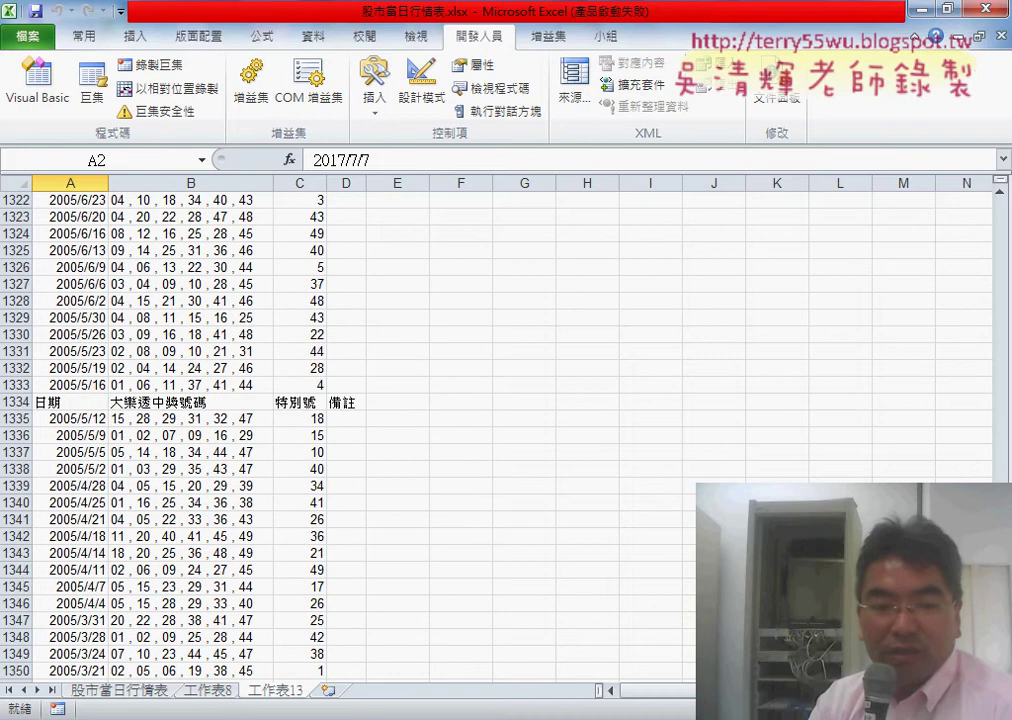
pyautogui.scroll(-9, 500, 430)
pyautogui.scroll(-17, 500, 430)
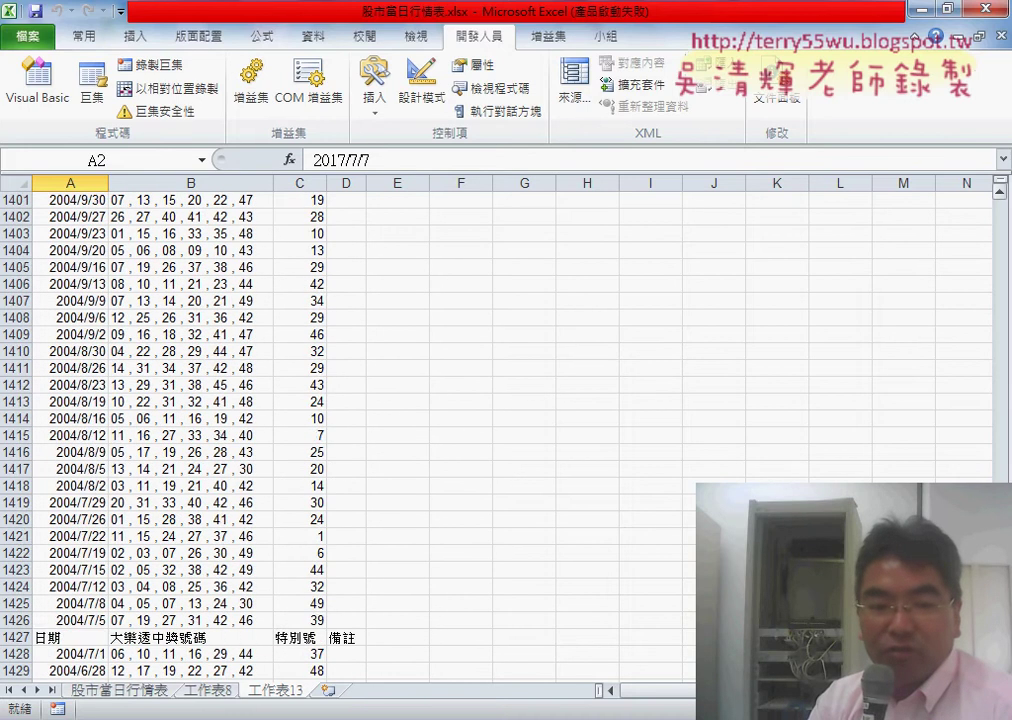
pyautogui.scroll(-8, 500, 430)
pyautogui.scroll(-9, 500, 430)
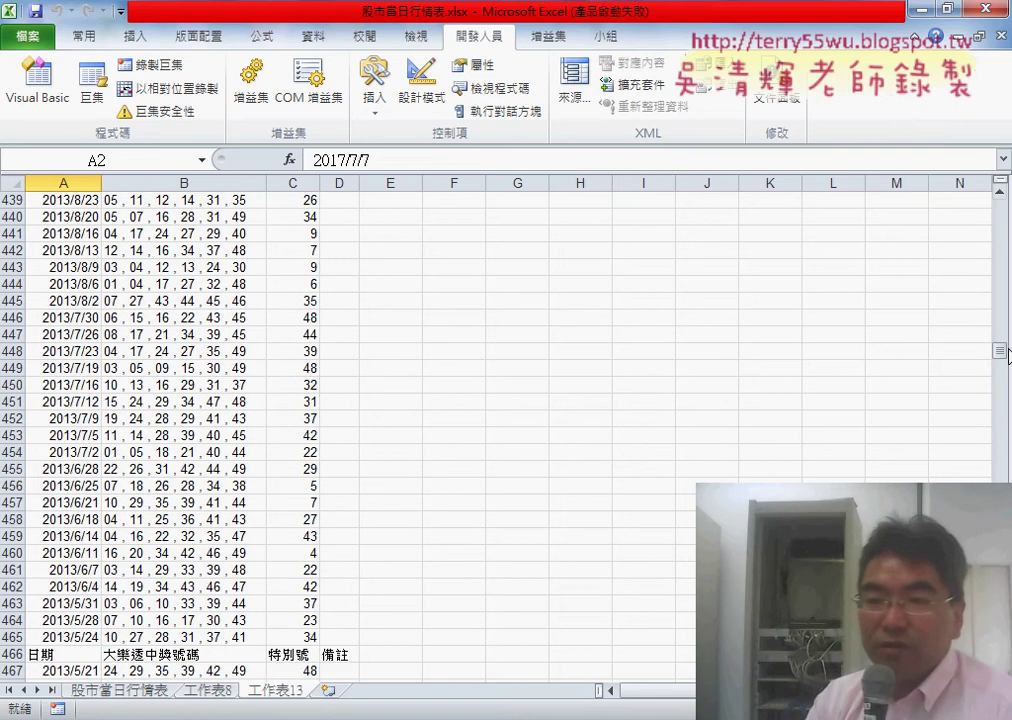
pyautogui.scroll(20, 434, 358)
pyautogui.scroll(20, 434, 358)
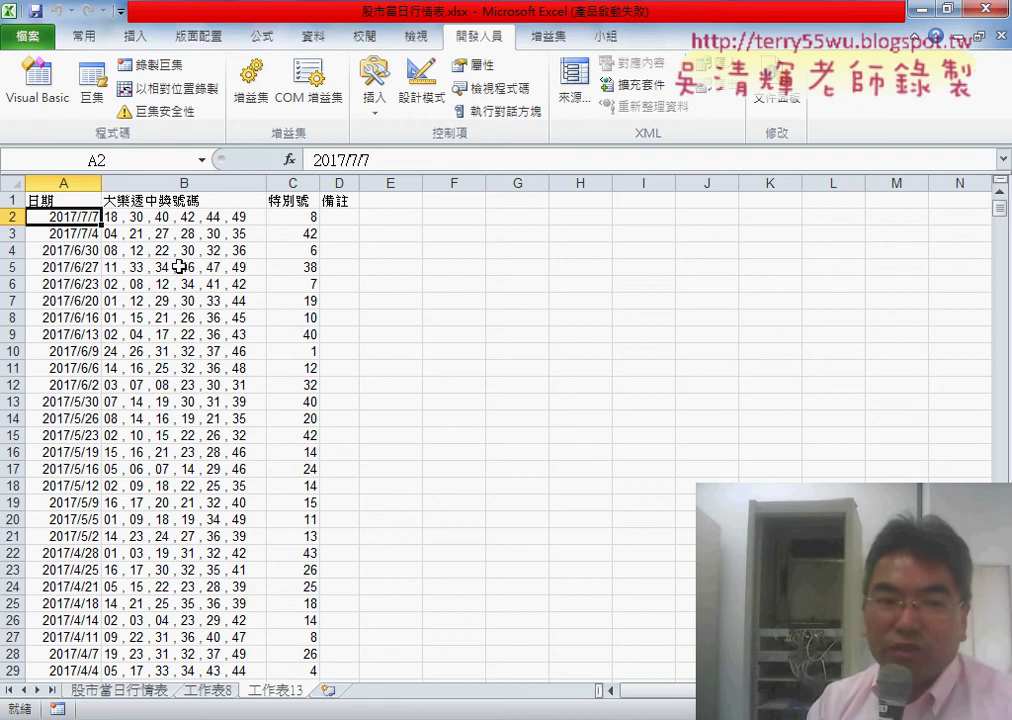
# Delete column D holding the 備註 header
pyautogui.click(70, 178)
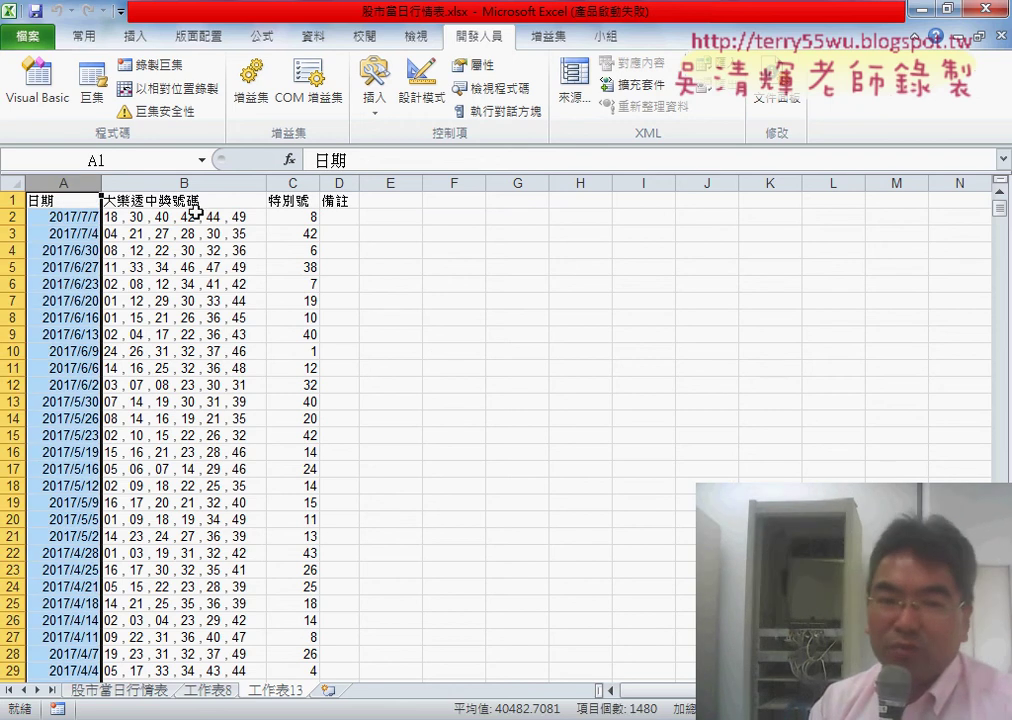
pyautogui.click(339, 182)
pyautogui.rightClick(337, 203)
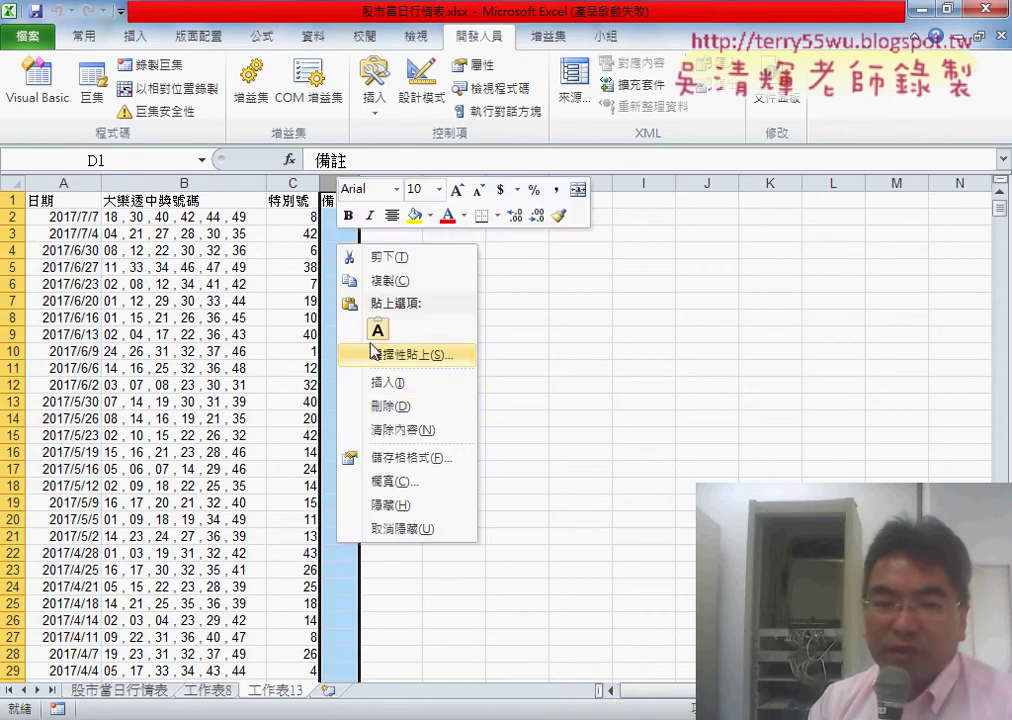
pyautogui.click(397, 424)
# Enter 1 in D1 and fill it across to I1 as the series 1 to 6
pyautogui.click(184, 183)
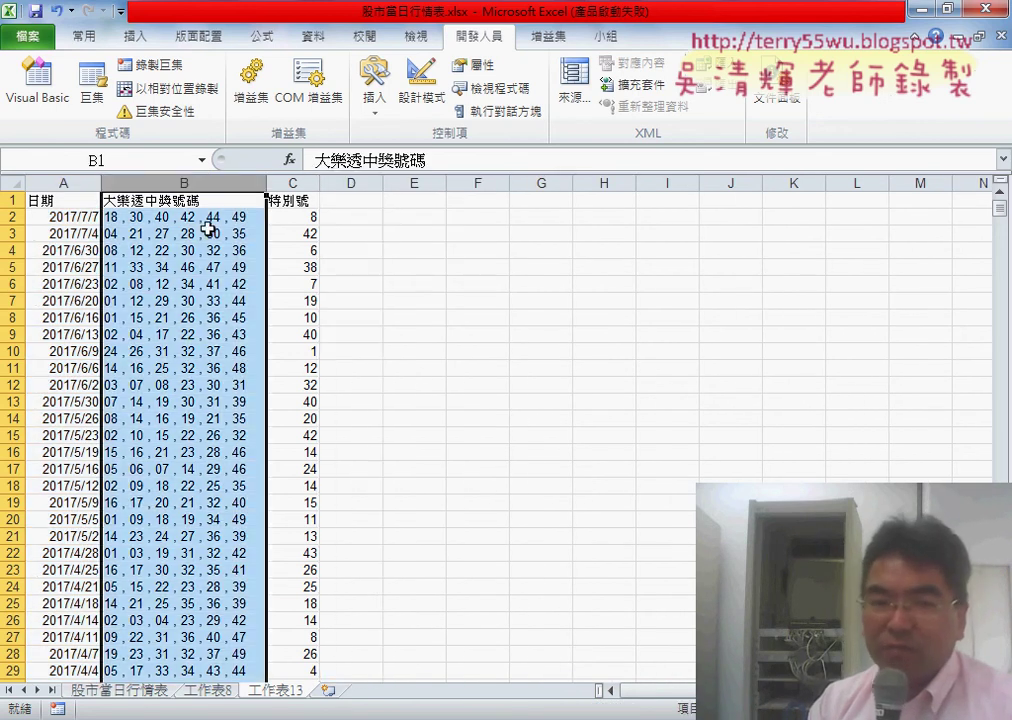
pyautogui.click(345, 200)
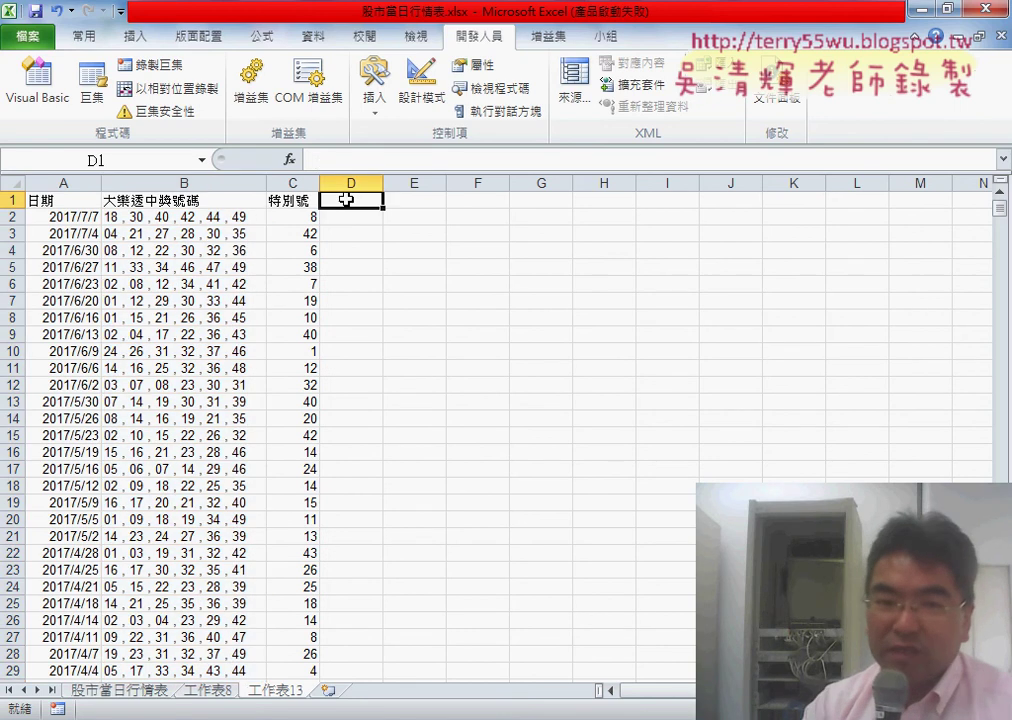
pyautogui.write('1')
pyautogui.click(386, 205)
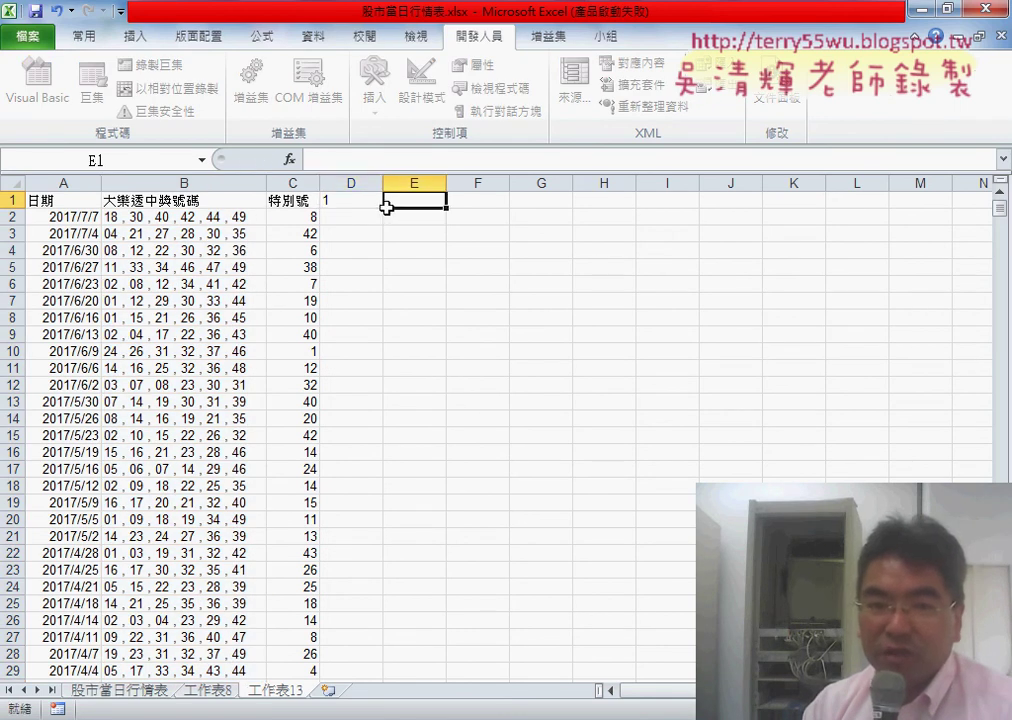
pyautogui.press('Left')
pyautogui.moveTo(383, 208); pyautogui.dragTo(705, 212)
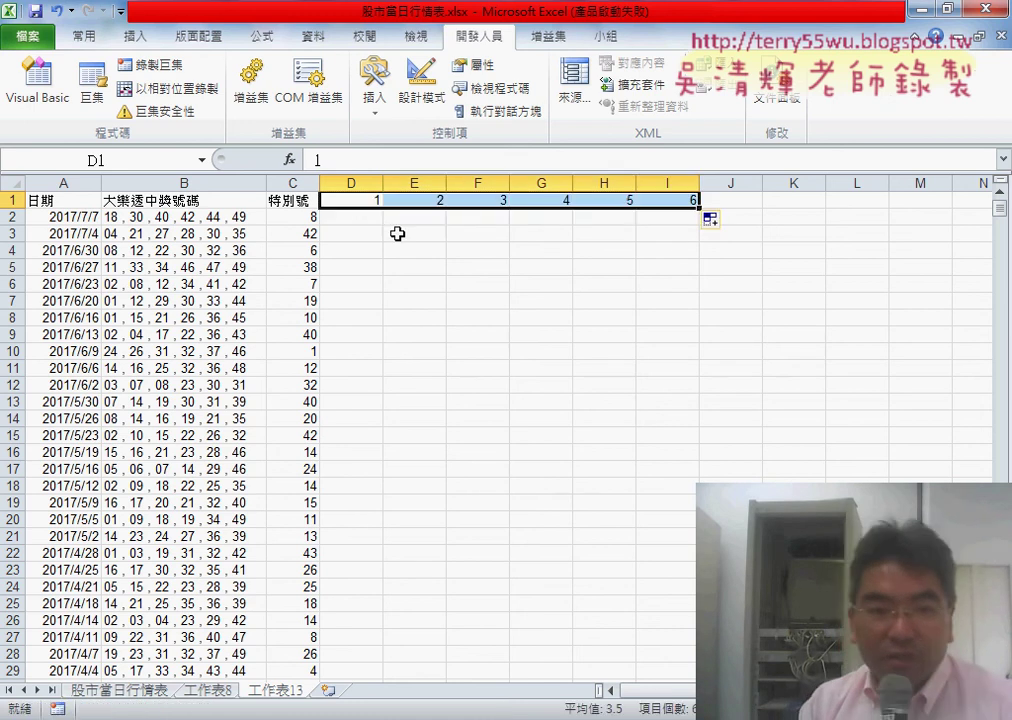
# Narrow columns D through I to about 42 pixels wide
pyautogui.click(186, 219)
pyautogui.click(351, 217)
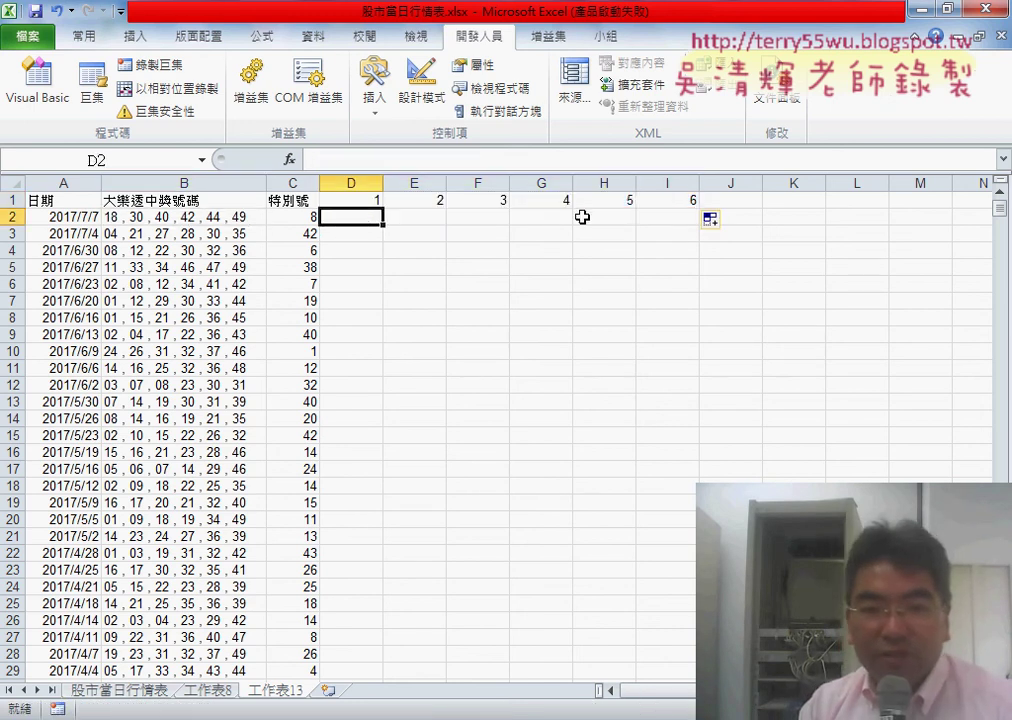
pyautogui.moveTo(351, 217); pyautogui.dragTo(669, 215)
pyautogui.moveTo(351, 183)
pyautogui.mouseDown()
pyautogui.moveTo(717, 179)
pyautogui.moveTo(658, 181)
pyautogui.mouseUp()
pyautogui.moveTo(383, 187); pyautogui.dragTo(361, 190)
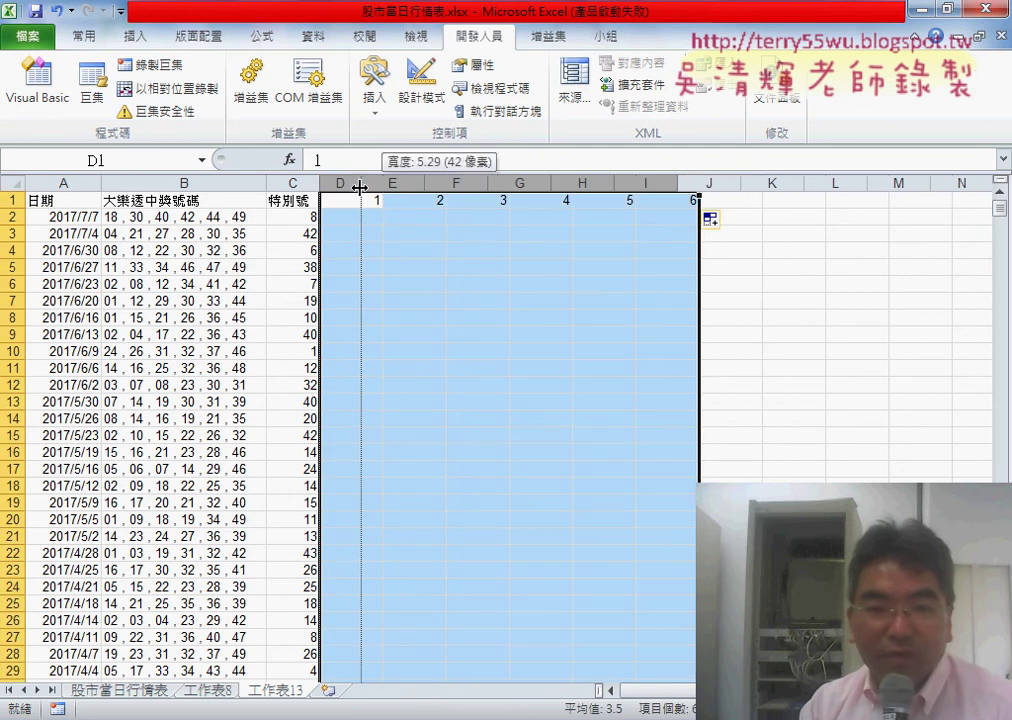
pyautogui.click(191, 217)
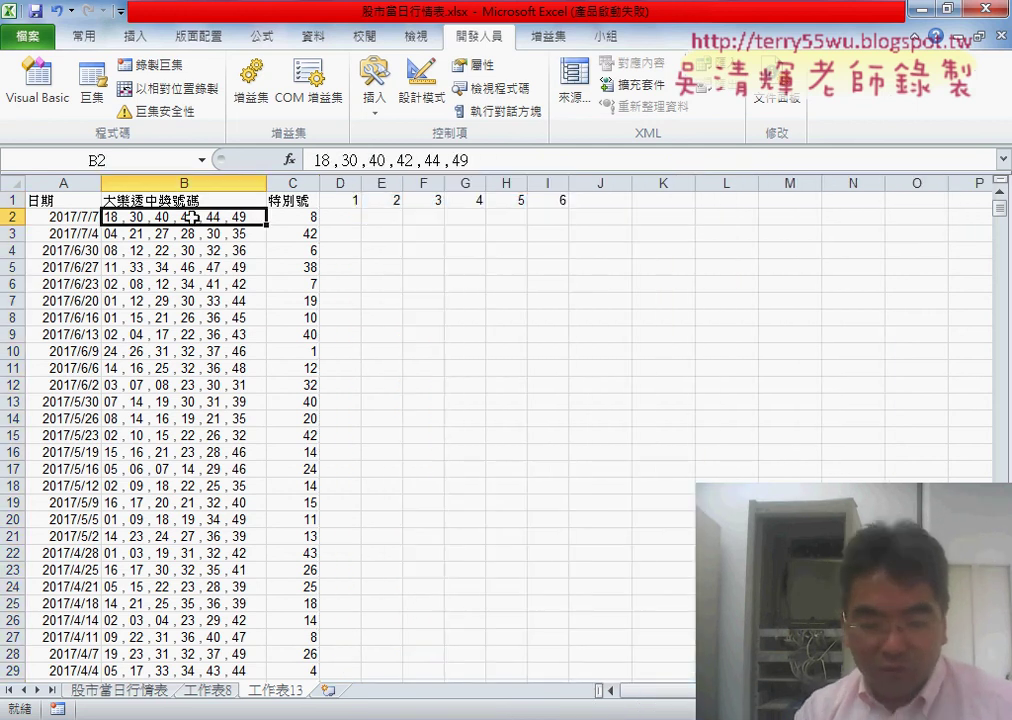
# Select column B's winning numbers from B2 down to the last draw row
pyautogui.hotkey('ctrl', 'shift', 'Down')
pyautogui.hotkey('ctrl', 'shift', 'Down')
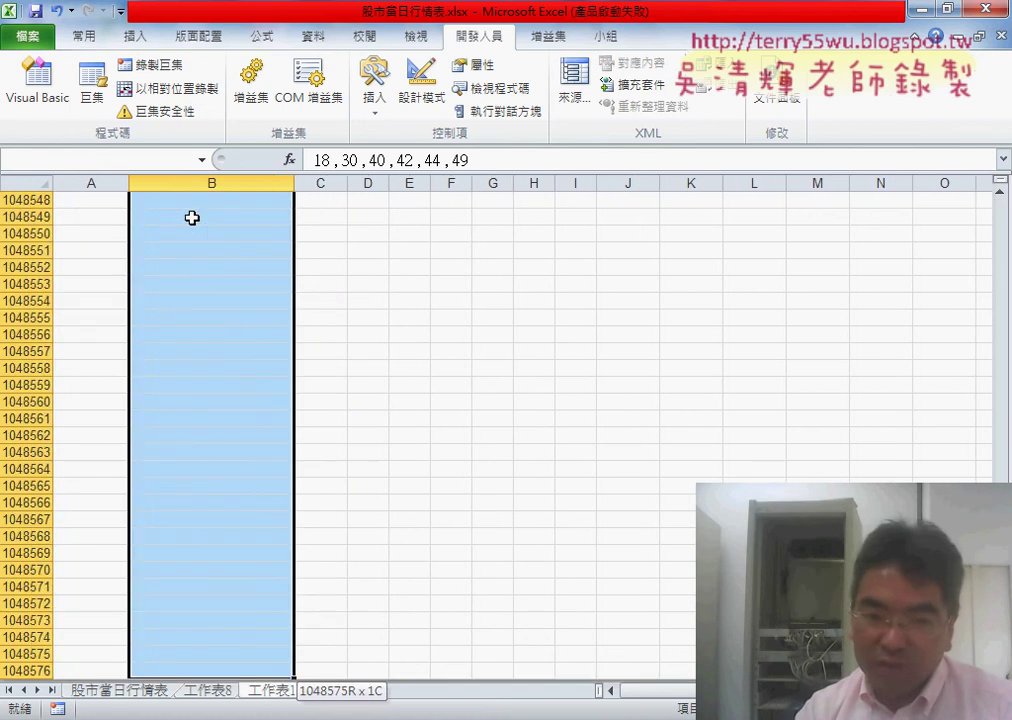
pyautogui.hotkey('ctrl', 'shift', 'Up')
pyautogui.scroll(4, 191, 217)
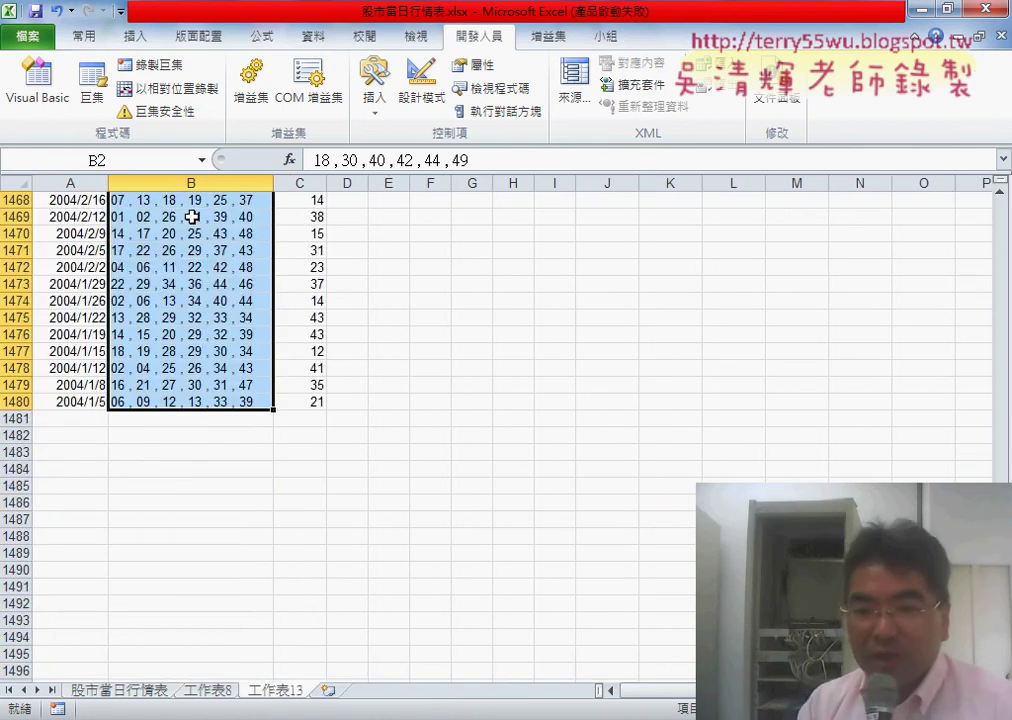
pyautogui.scroll(1, 191, 217)
pyautogui.scroll(20, 263, 300)
pyautogui.scroll(20, 263, 300)
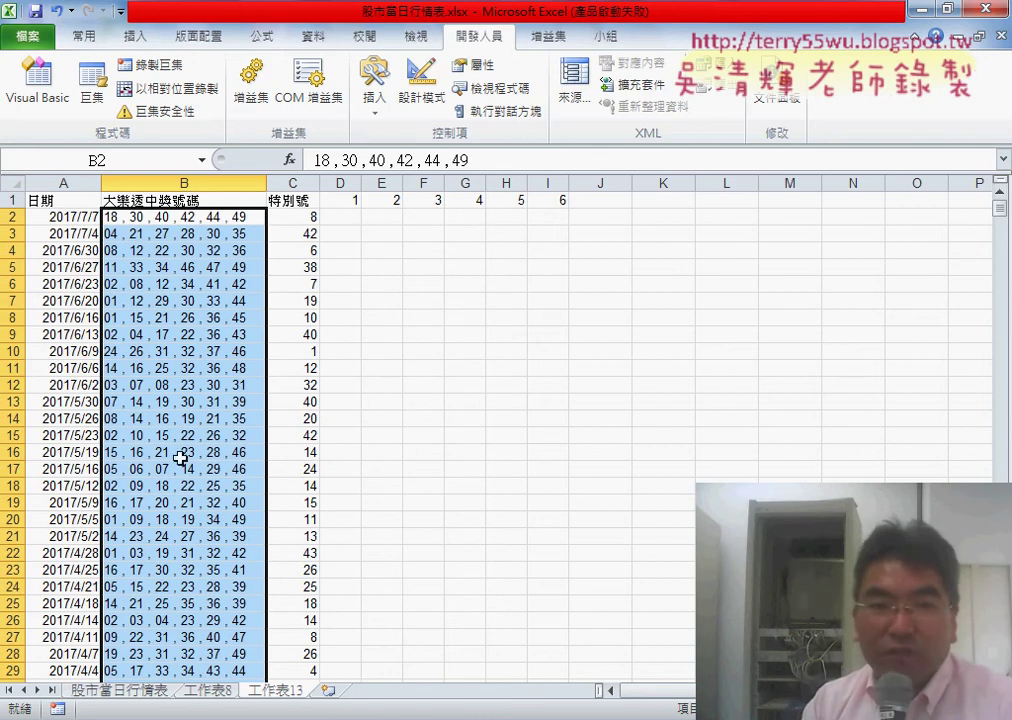
# Run Text to Columns, delimited by comma, with the output starting at $D$2
pyautogui.click(308, 35)
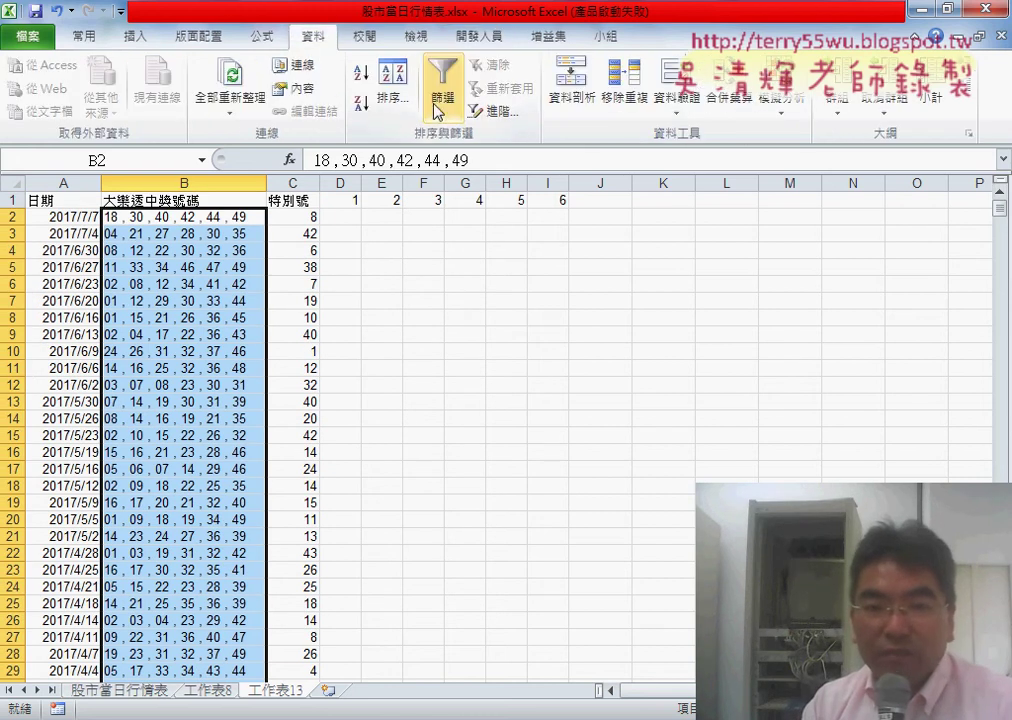
pyautogui.click(561, 113)
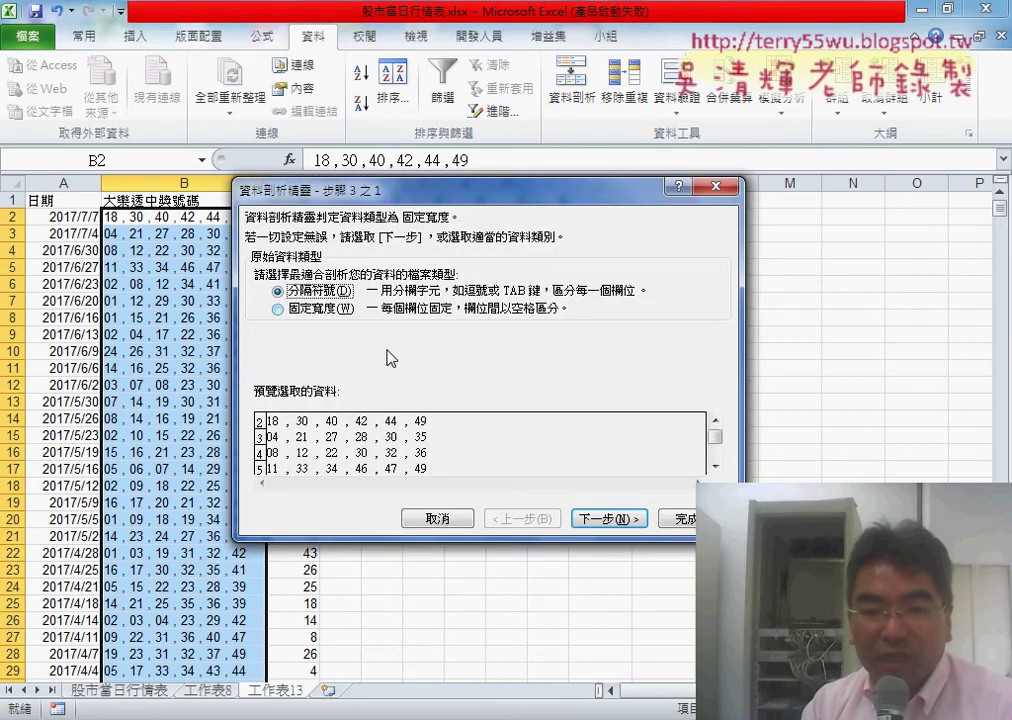
pyautogui.click(620, 518)
pyautogui.click(262, 295)
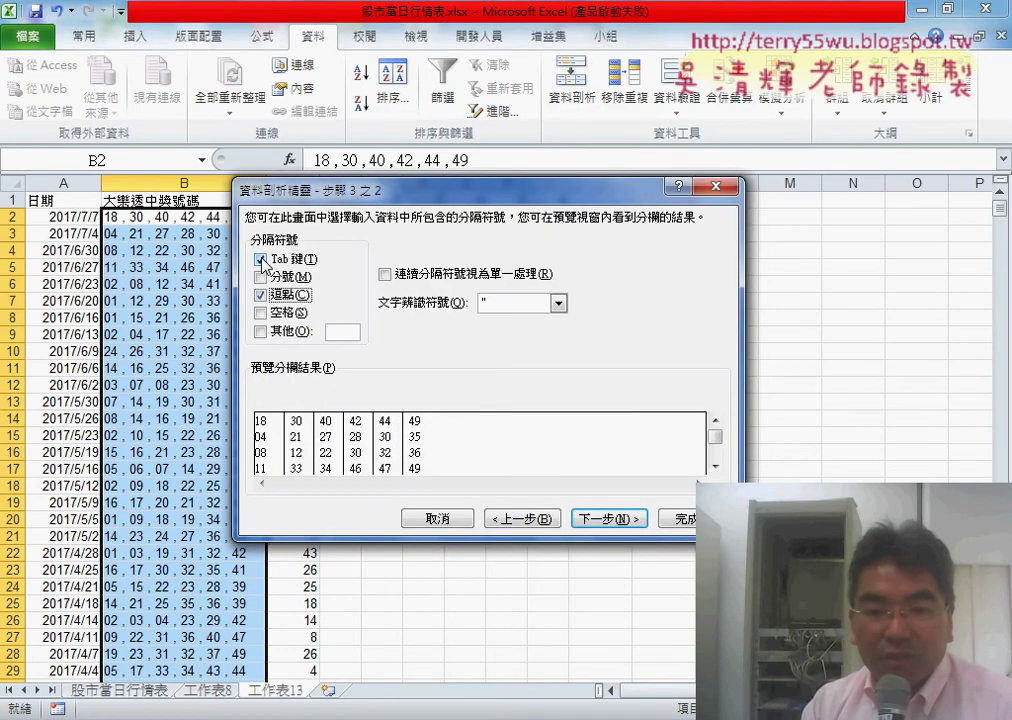
pyautogui.click(614, 520)
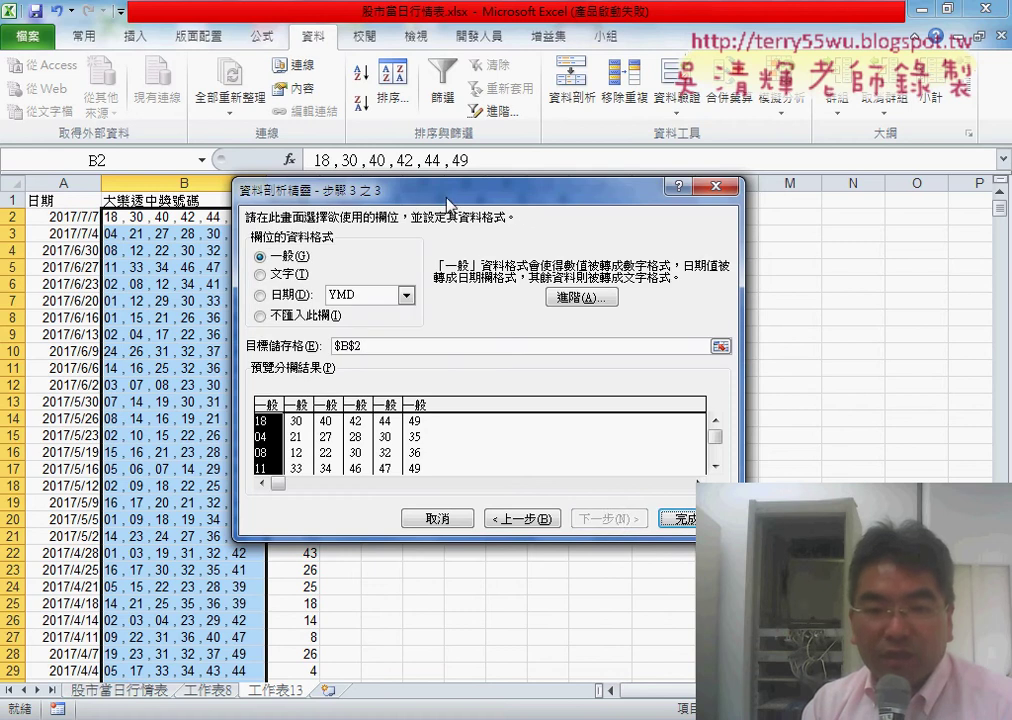
pyautogui.moveTo(447, 197); pyautogui.dragTo(645, 211)
pyautogui.click(340, 216)
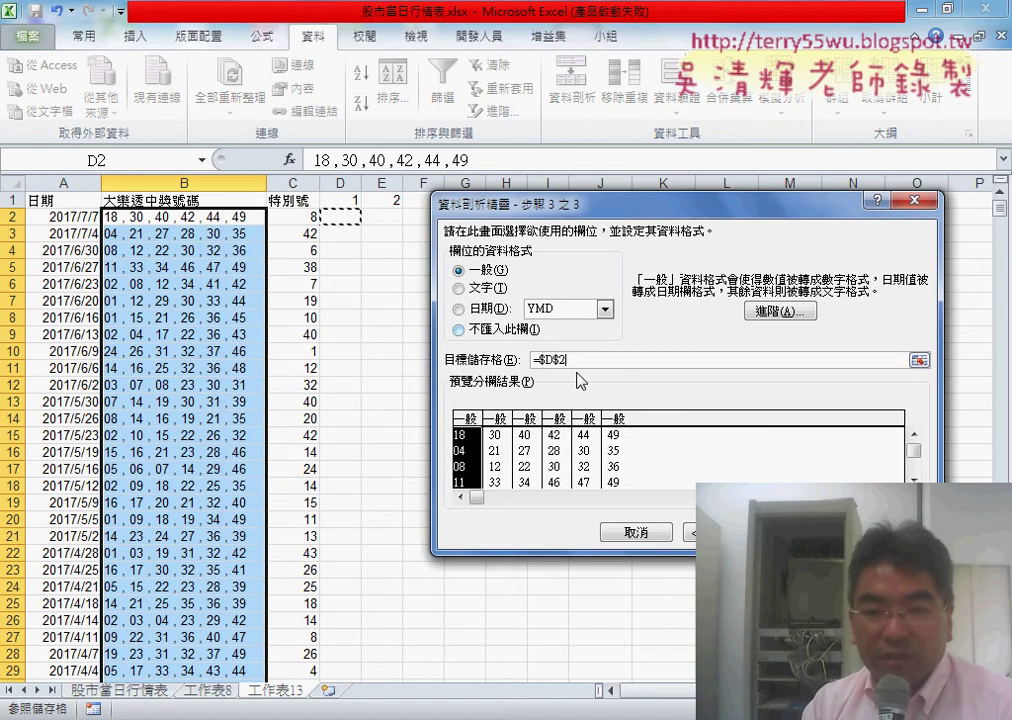
pyautogui.press('Return')
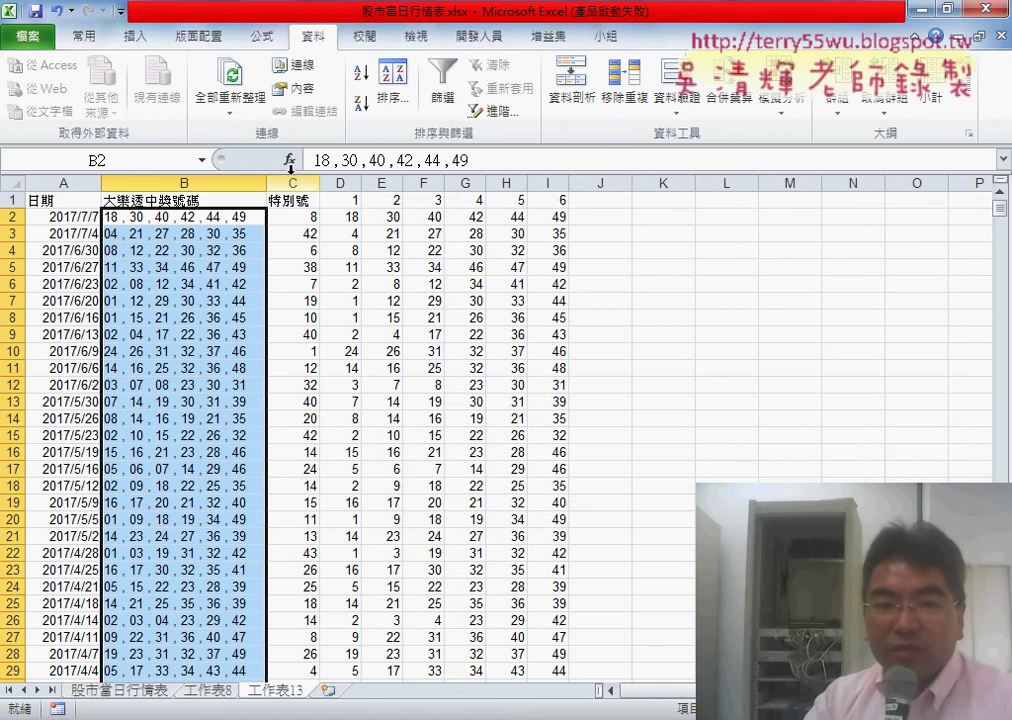
# Select columns C through I, then switch to the Google Docs note 股市當日行情表_程式碼
pyautogui.moveTo(292, 183); pyautogui.dragTo(545, 184)
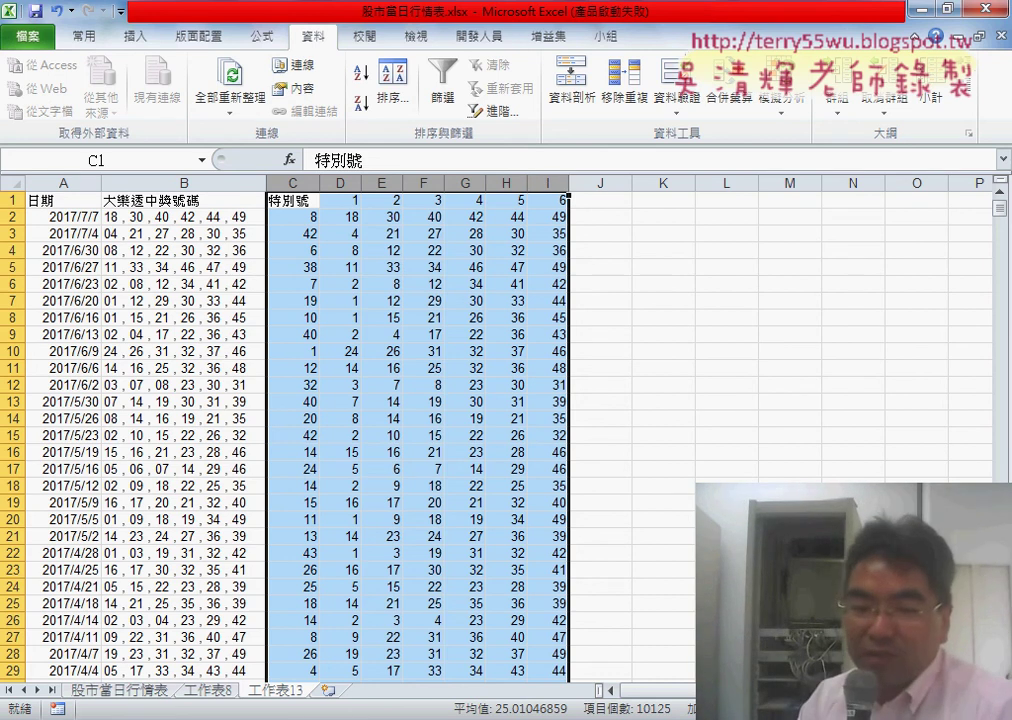
pyautogui.click(221, 668)
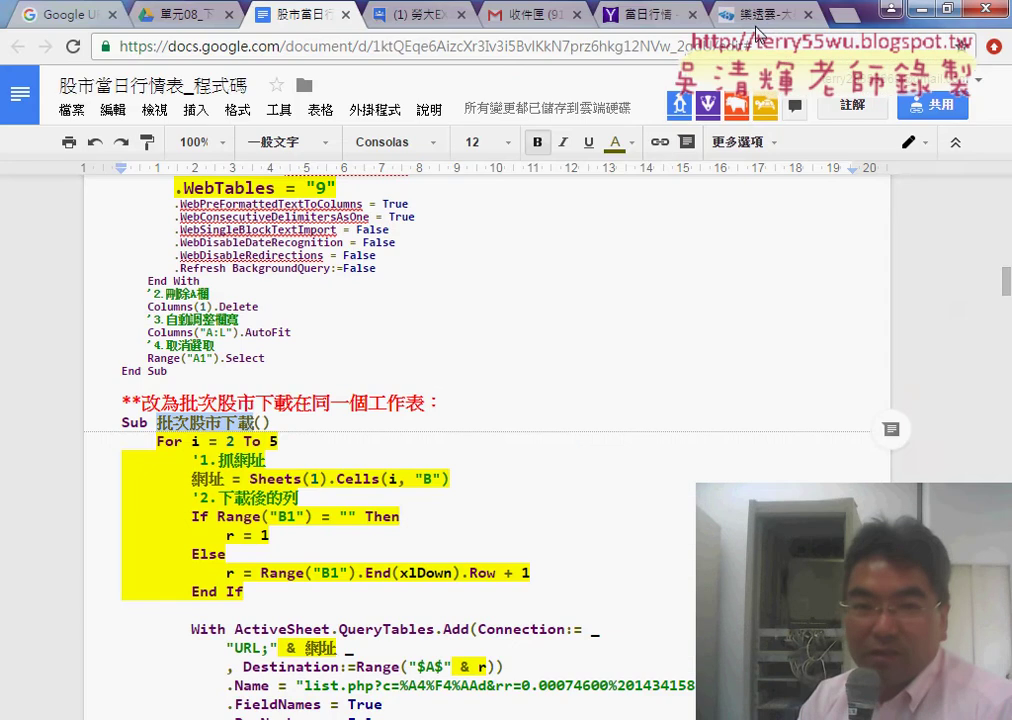
# Look over lotto-8.com's 六合彩 and 今彩539 history pages, then return to the Excel workbook
pyautogui.click(756, 28)
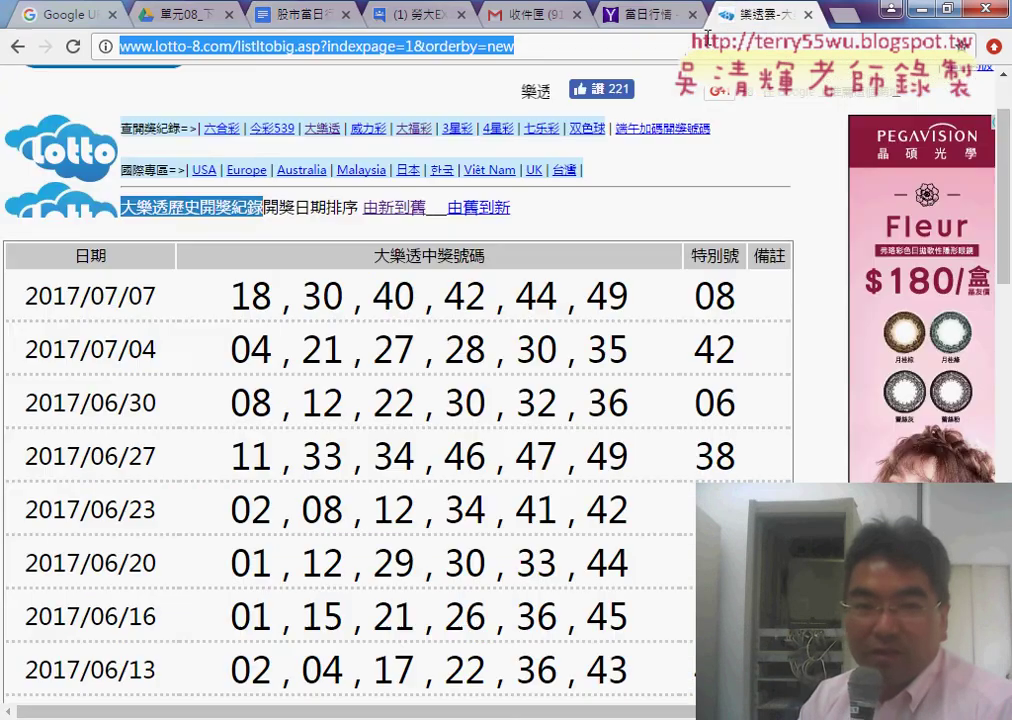
pyautogui.click(213, 129)
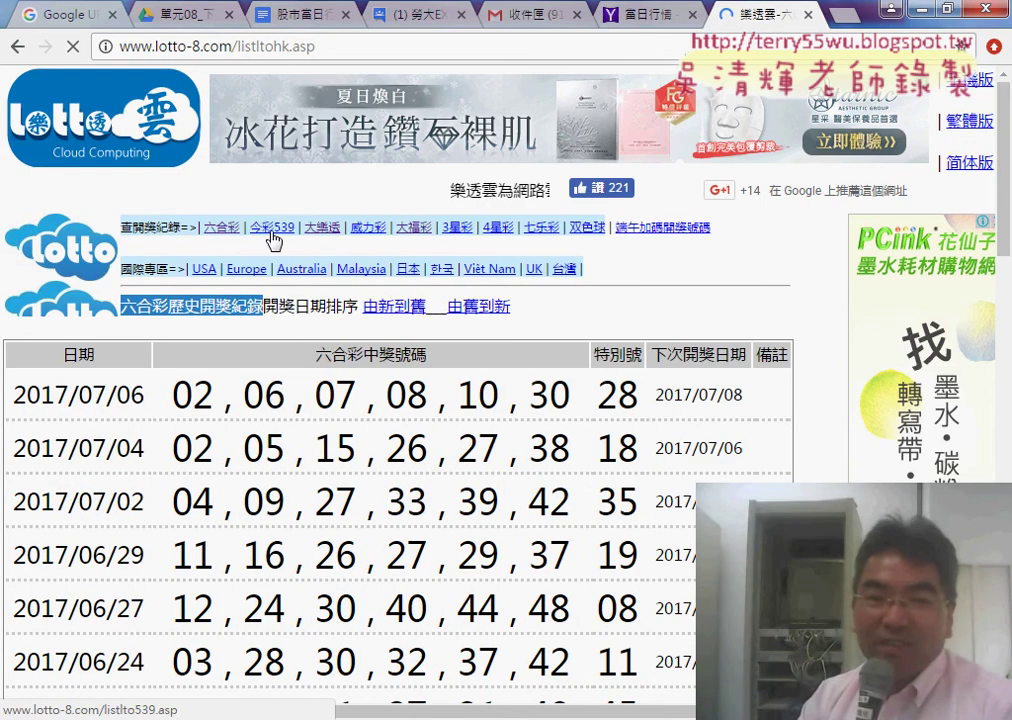
pyautogui.click(273, 238)
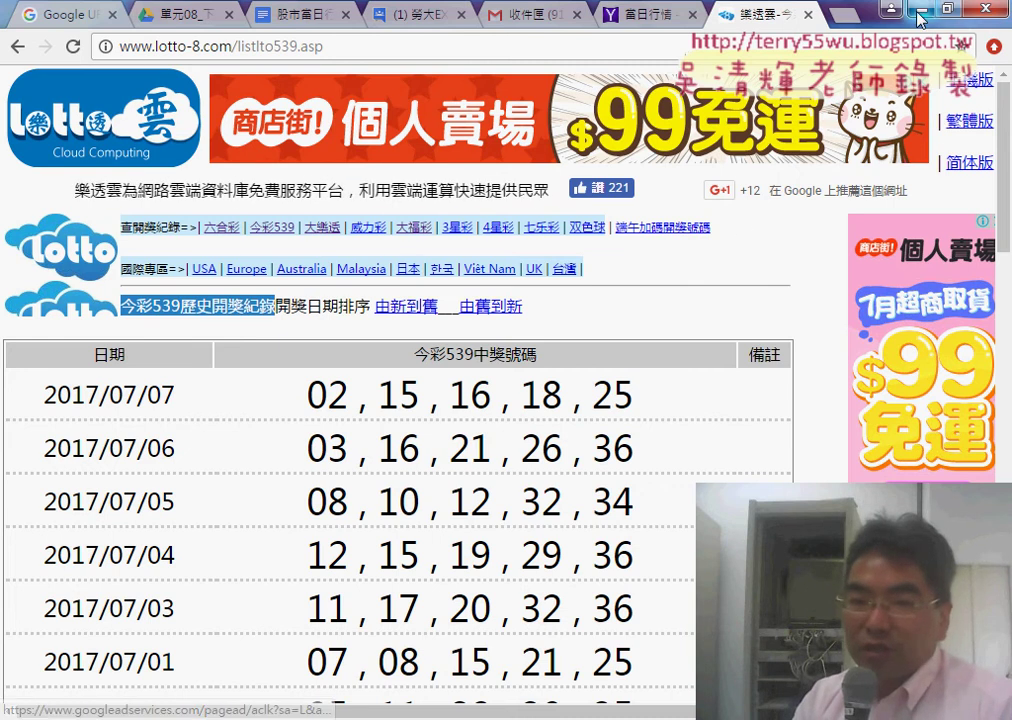
pyautogui.hotkey('alt', 'Tab')
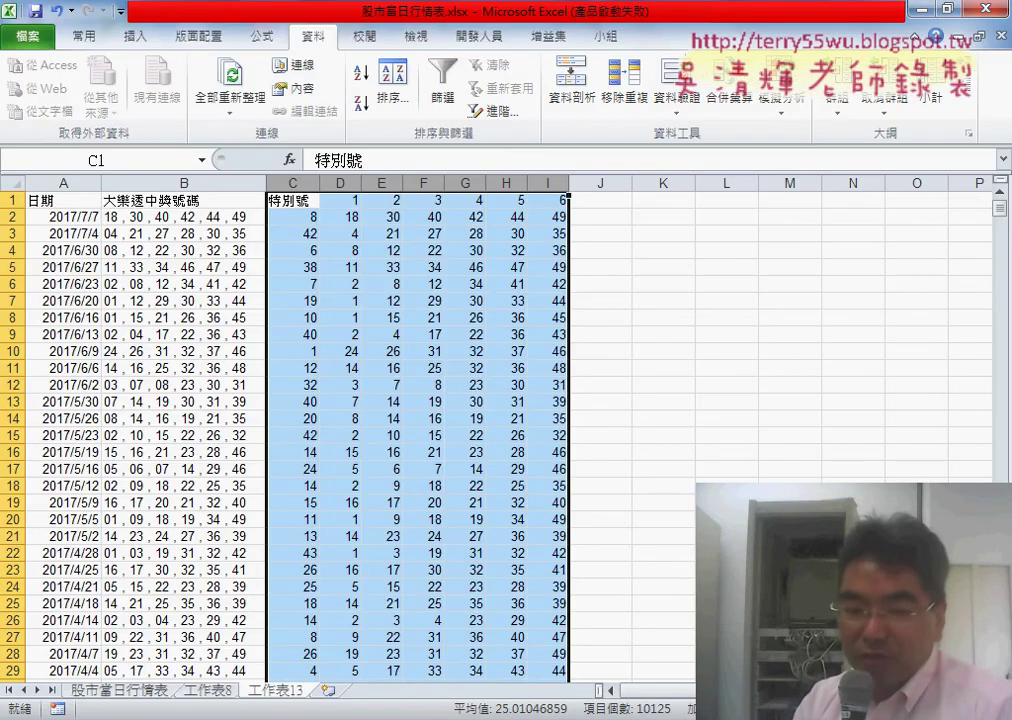
# Add a new blank worksheet, 工作表14, and return to the macro code
pyautogui.click(389, 655)
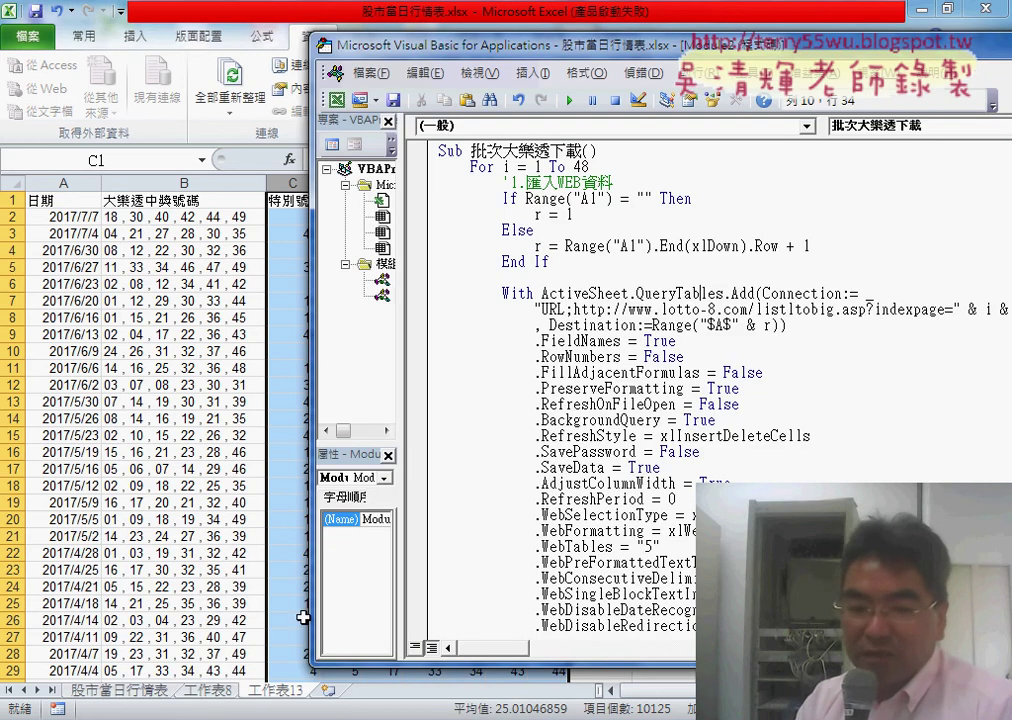
pyautogui.click(329, 690)
pyautogui.hotkey('alt', 'F11')
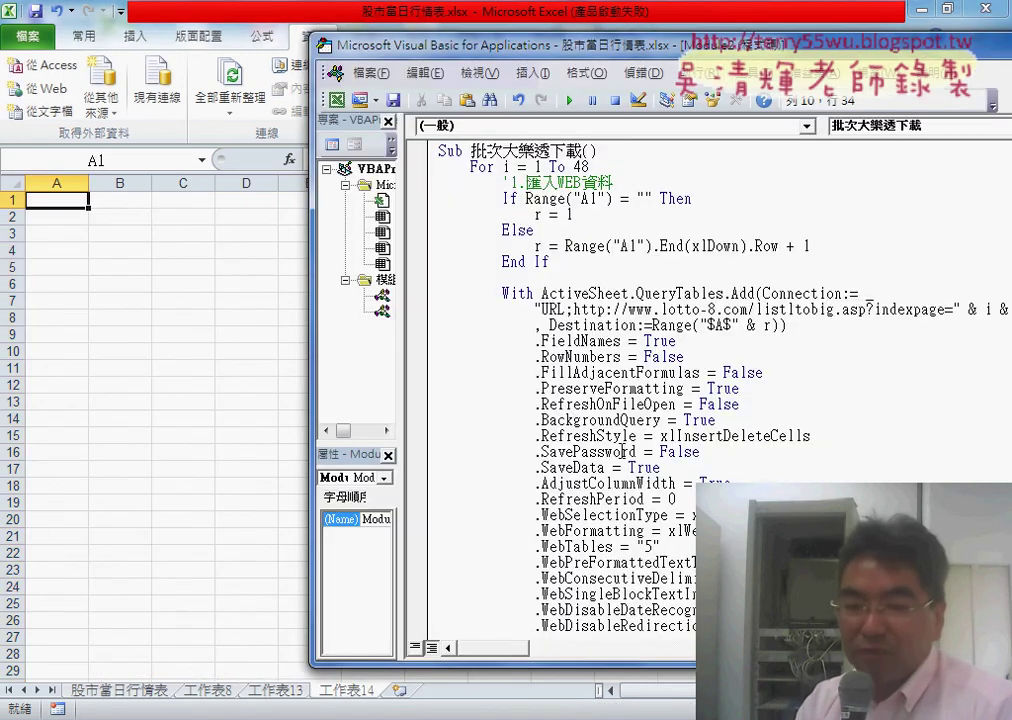
# Select the WebTables value "9" in 批次大樂透下載 and run the macro
pyautogui.scroll(-2, 629, 470)
pyautogui.doubleClick(647, 452)
pyautogui.write('9')
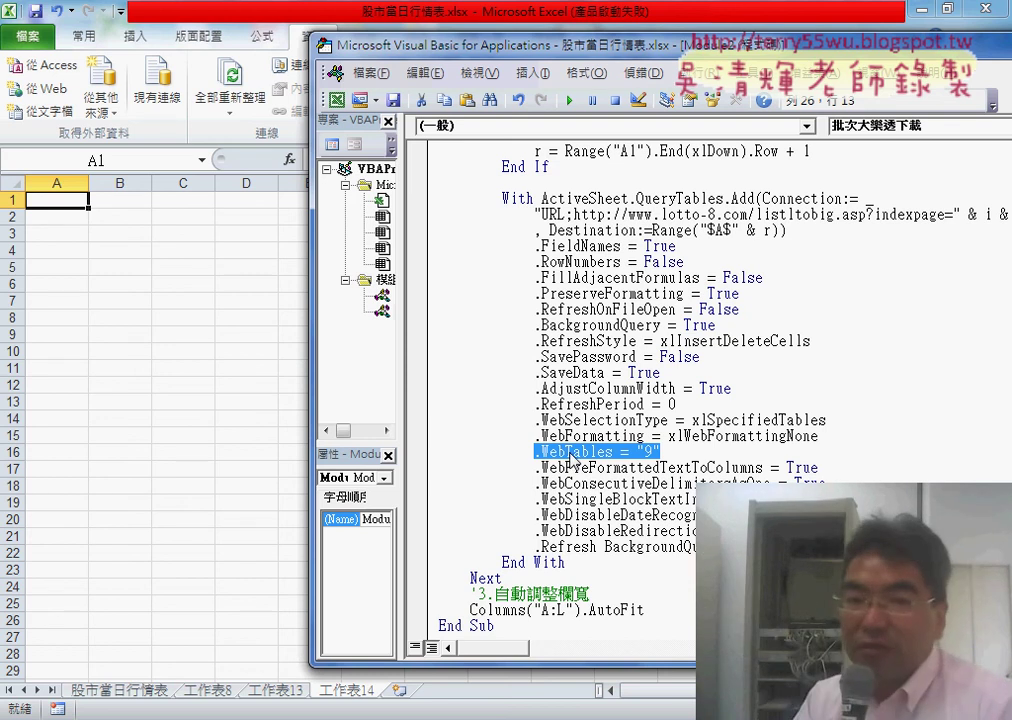
pyautogui.click(566, 98)
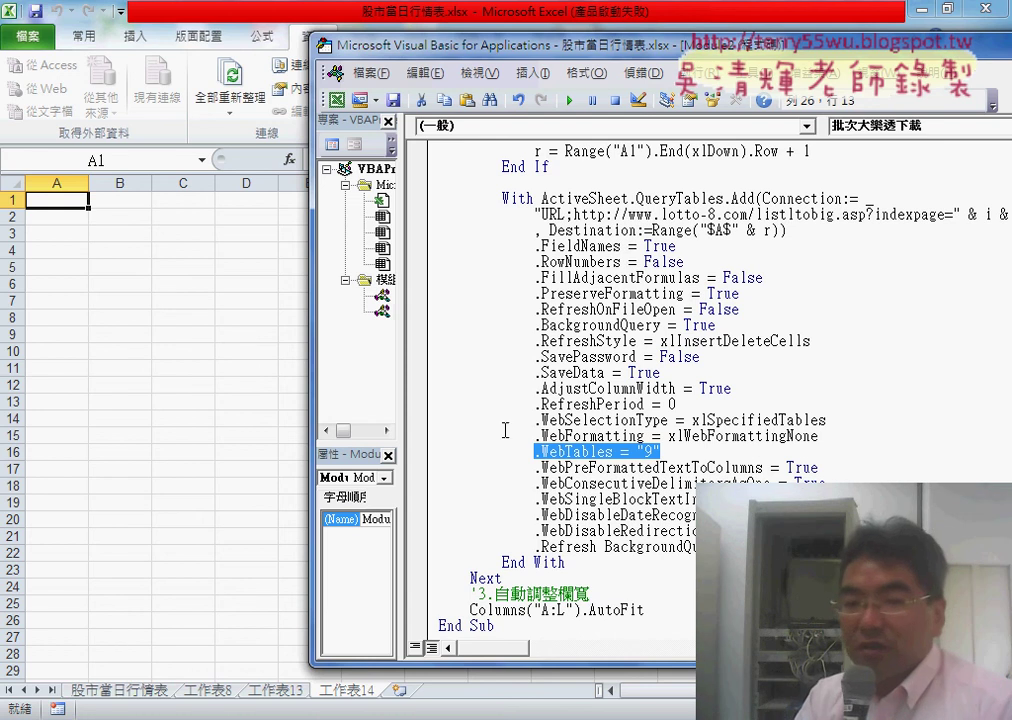
# Start a From Web query on the blank sheet and dismiss the script error
pyautogui.click(183, 284)
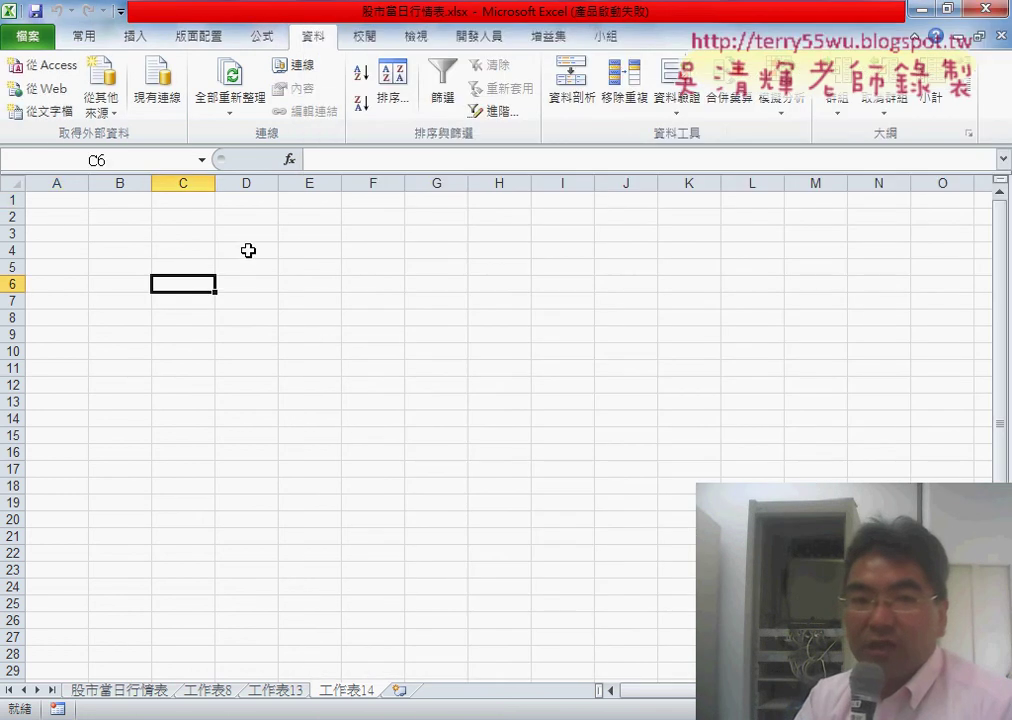
pyautogui.click(50, 88)
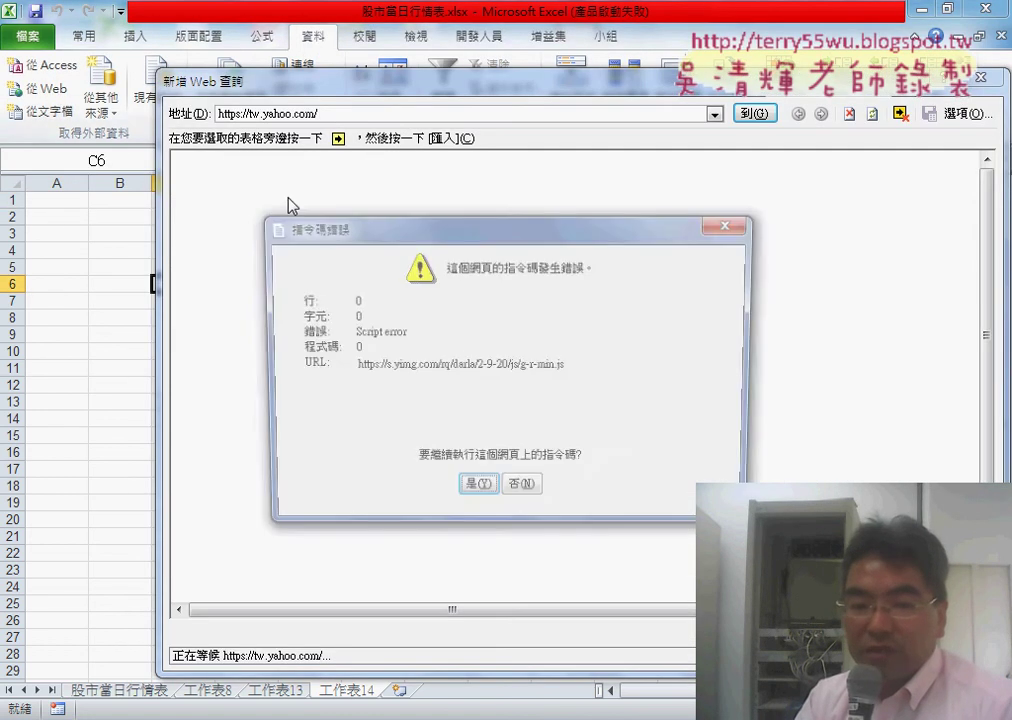
pyautogui.click(476, 491)
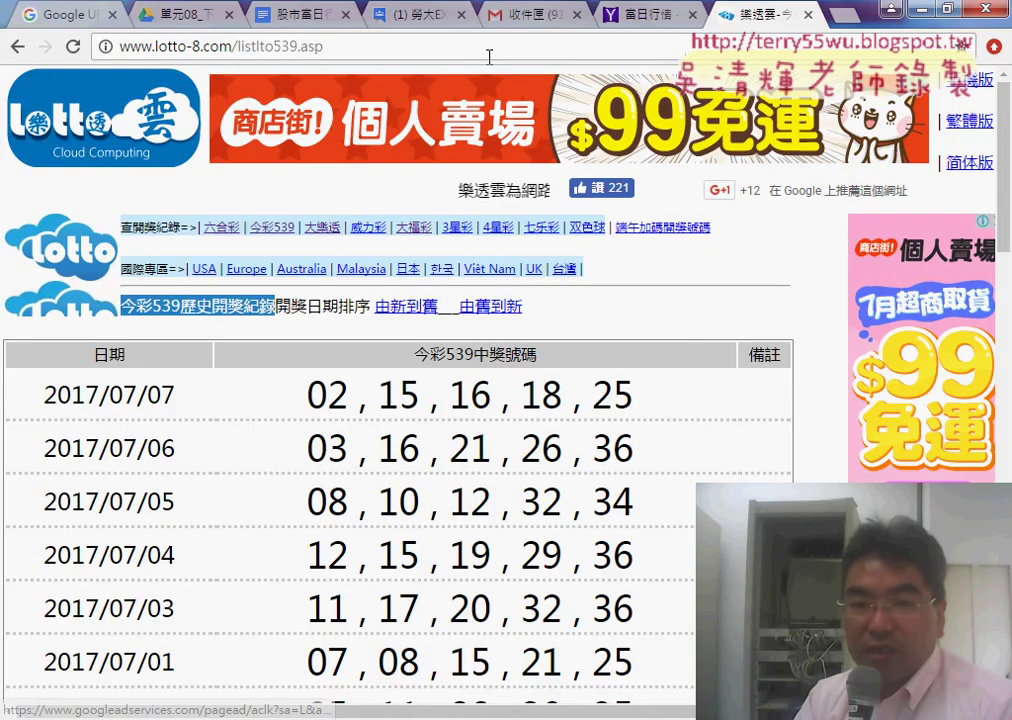
# Go back to the 大樂透 history page, copy its address, and minimize Chrome
pyautogui.click(490, 46)
pyautogui.click(14, 46)
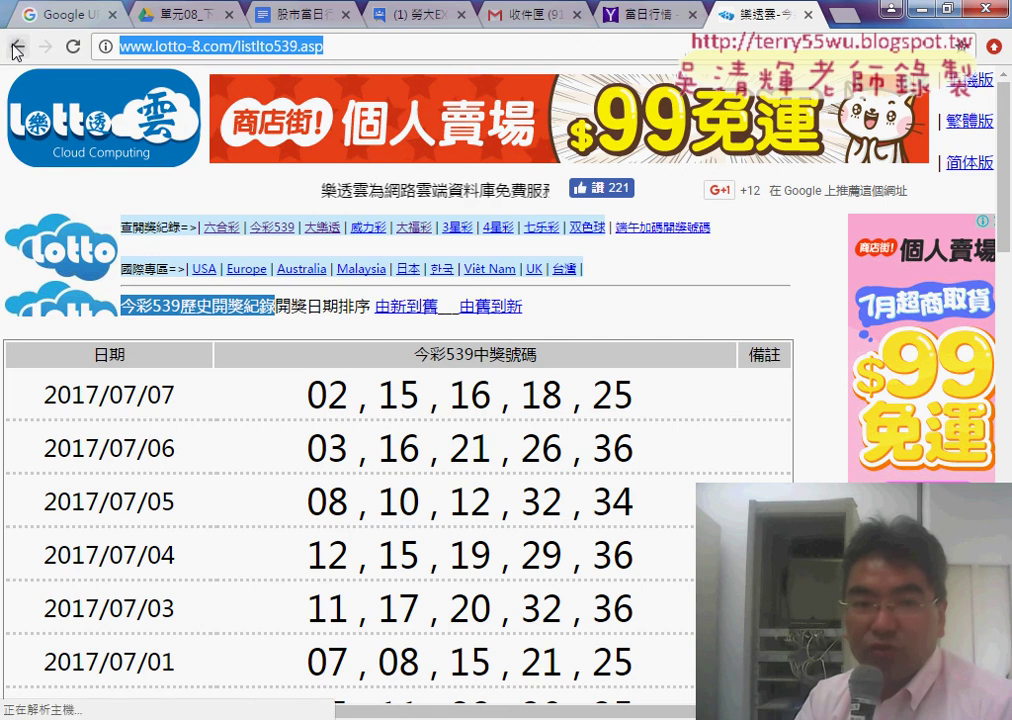
pyautogui.click(16, 48)
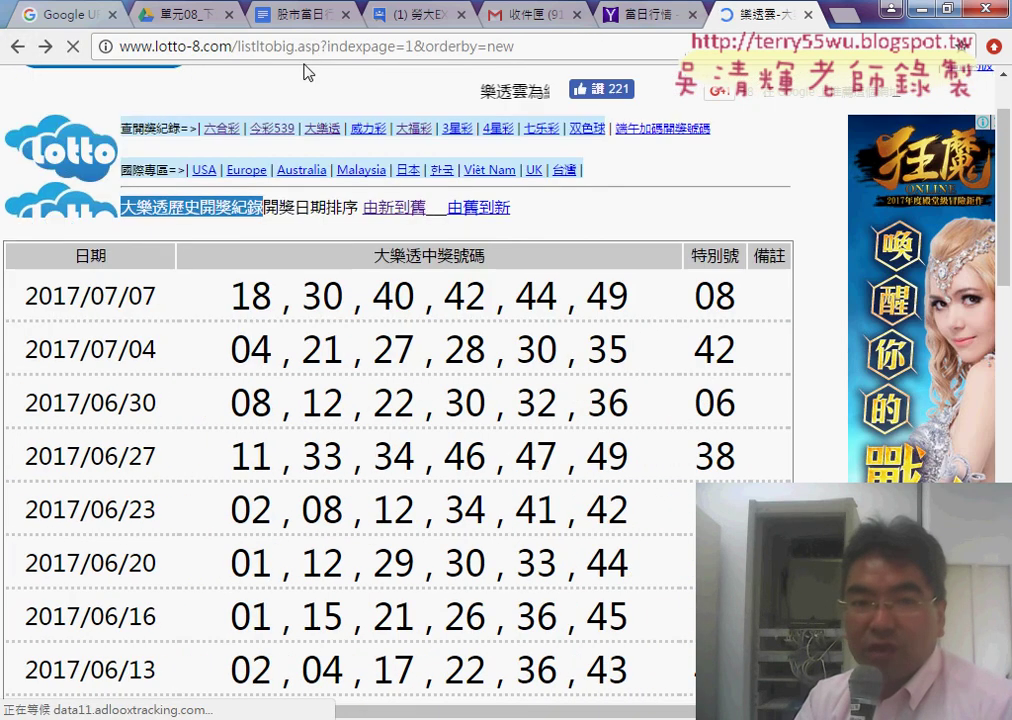
pyautogui.moveTo(512, 46); pyautogui.dragTo(192, 53)
pyautogui.rightClick(193, 53)
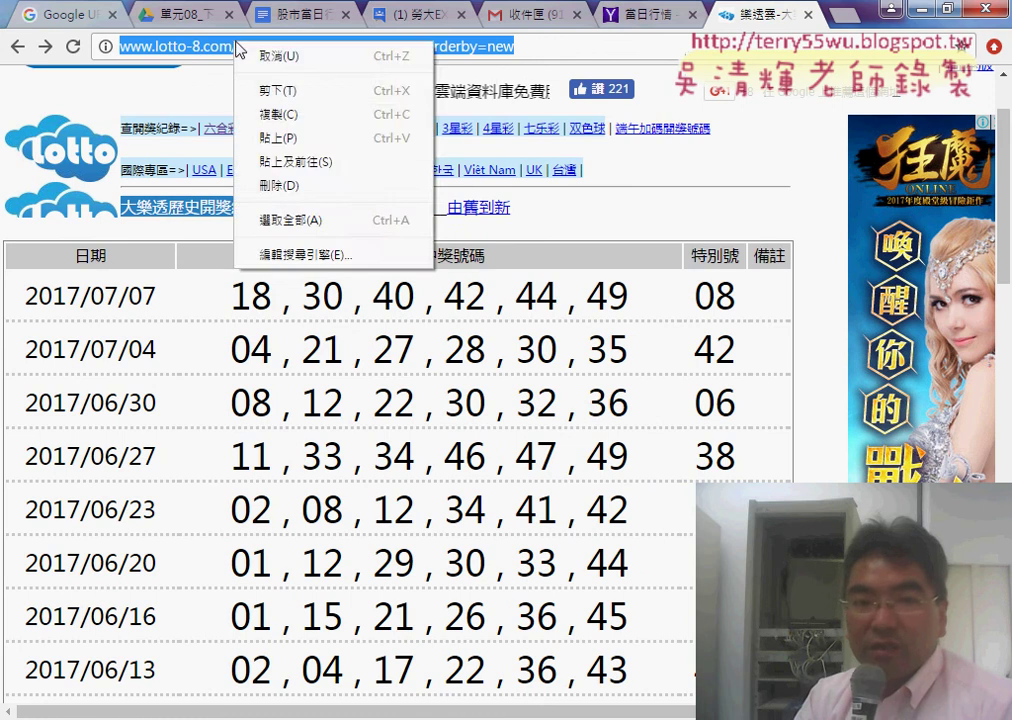
pyautogui.click(323, 110)
pyautogui.click(926, 10)
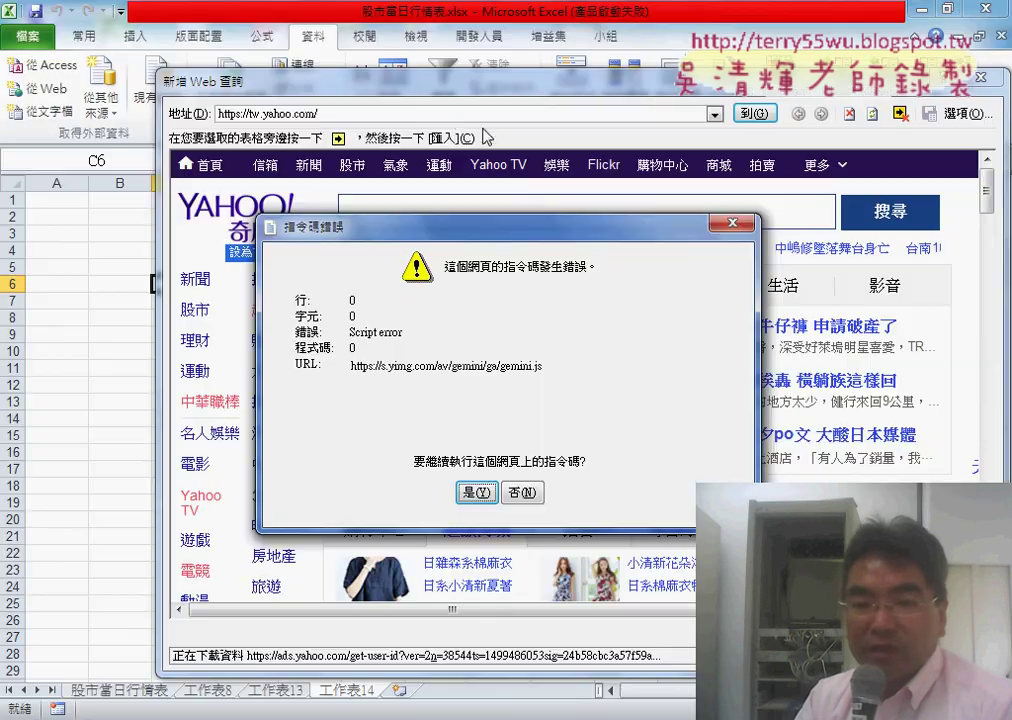
# Clear the warnings and load the lotto-8 listltobig.asp?indexpage=1 address in place of Yahoo
pyautogui.click(527, 494)
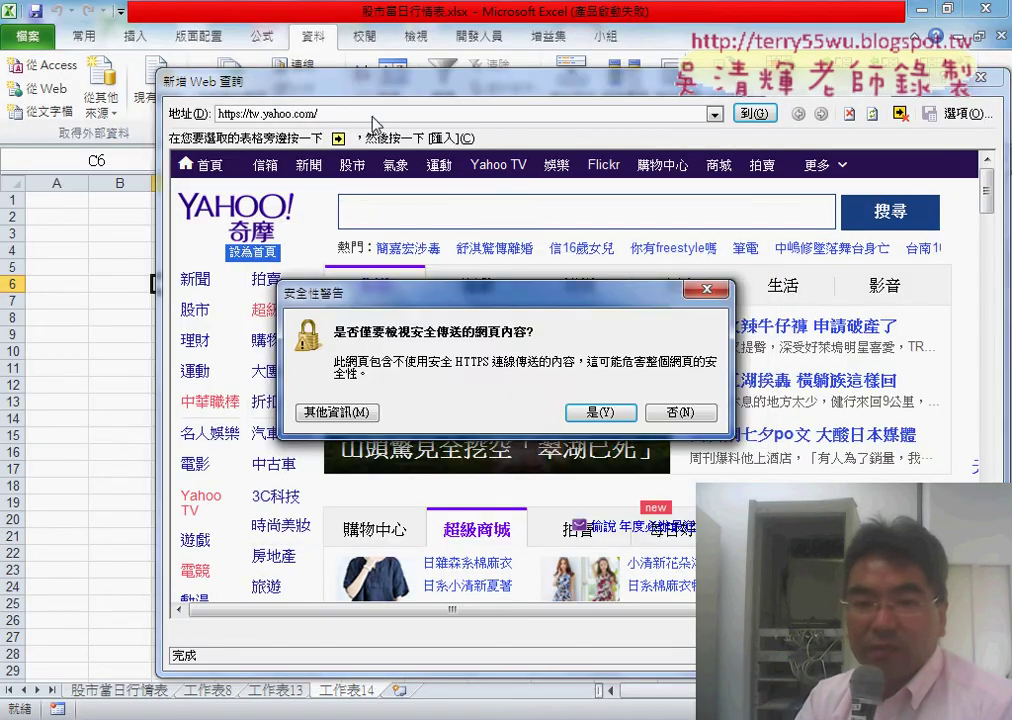
pyautogui.click(680, 412)
pyautogui.moveTo(339, 113); pyautogui.dragTo(248, 120)
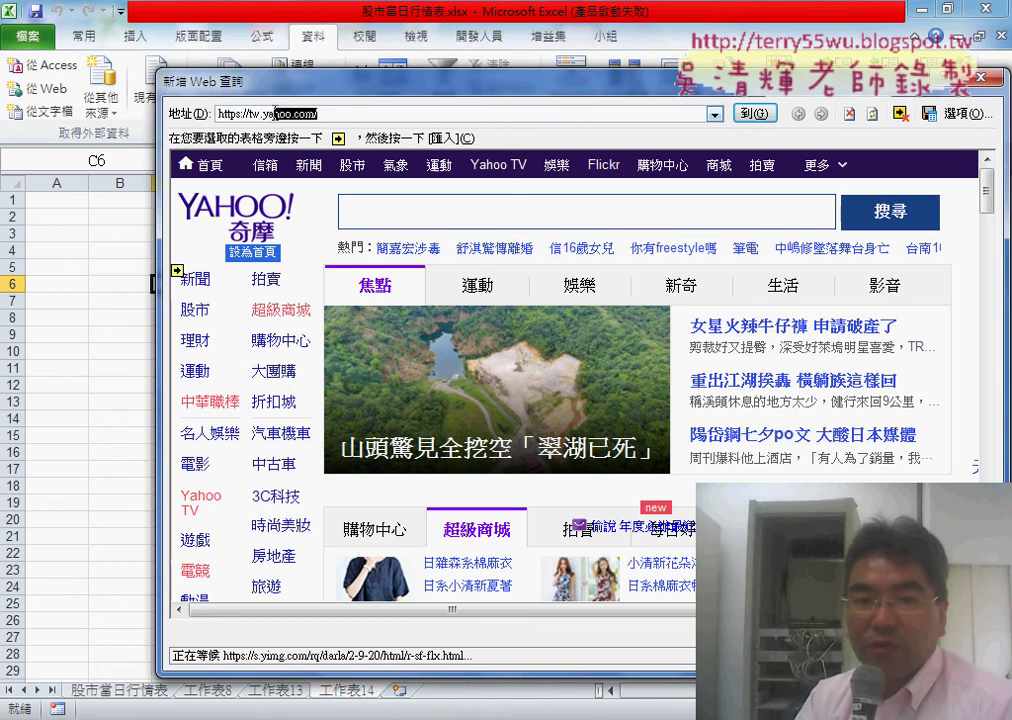
pyautogui.rightClick(248, 115)
pyautogui.click(305, 140)
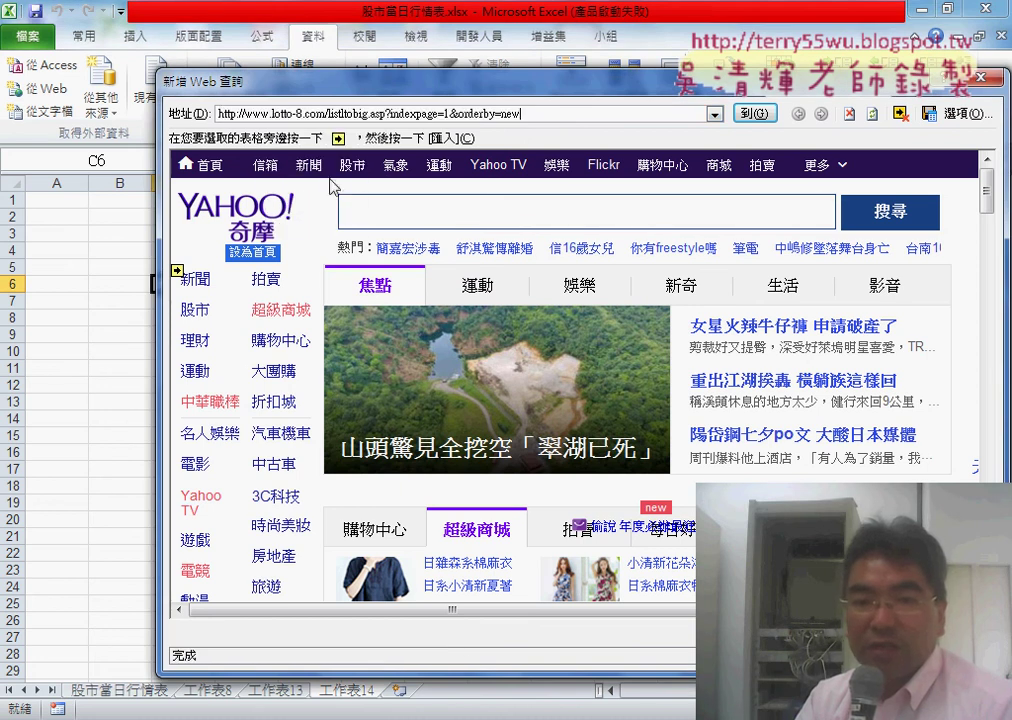
pyautogui.click(757, 114)
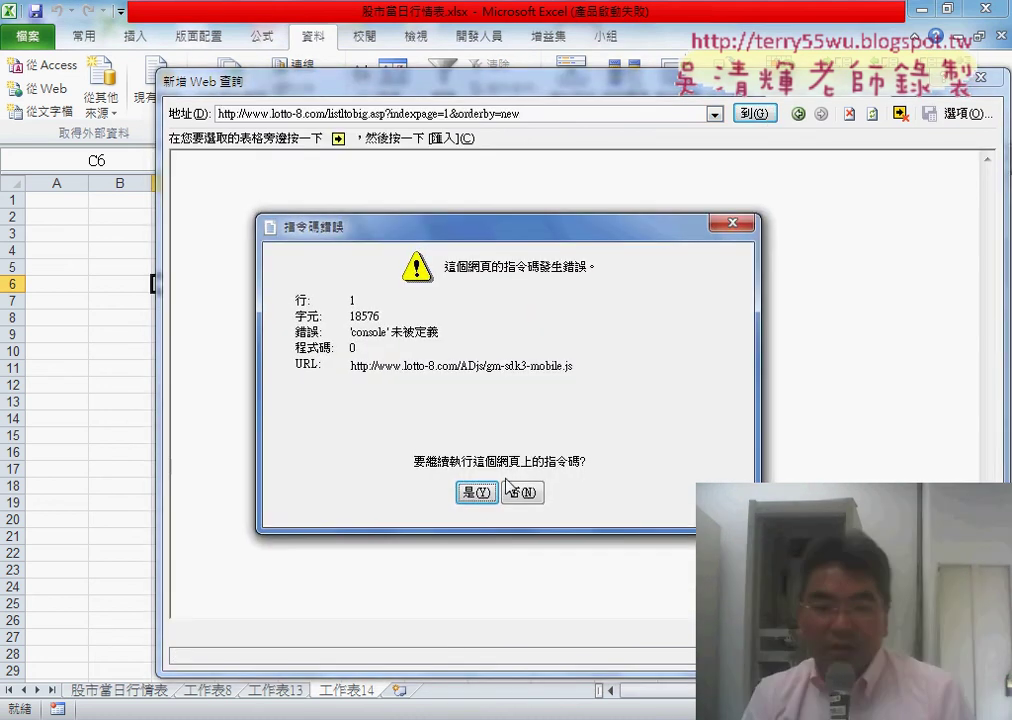
# Dismiss the repeated script errors until the 大樂透 history page displays
pyautogui.click(476, 493)
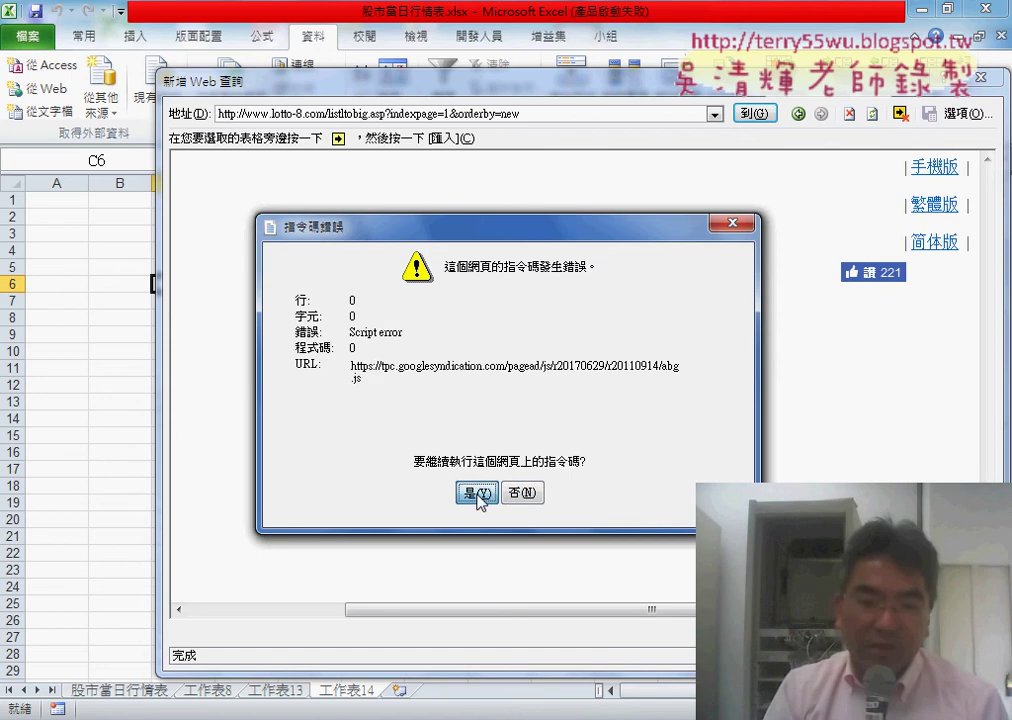
pyautogui.click(476, 493)
pyautogui.click(476, 493)
pyautogui.click(476, 493)
pyautogui.click(476, 493)
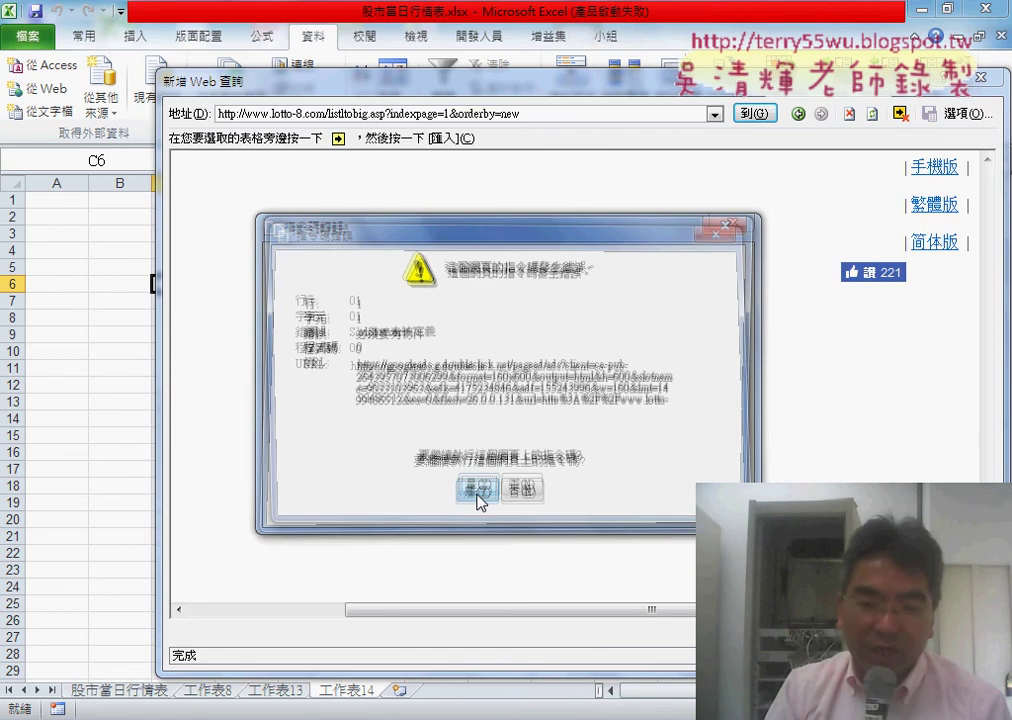
pyautogui.click(476, 493)
pyautogui.click(476, 493)
pyautogui.click(476, 493)
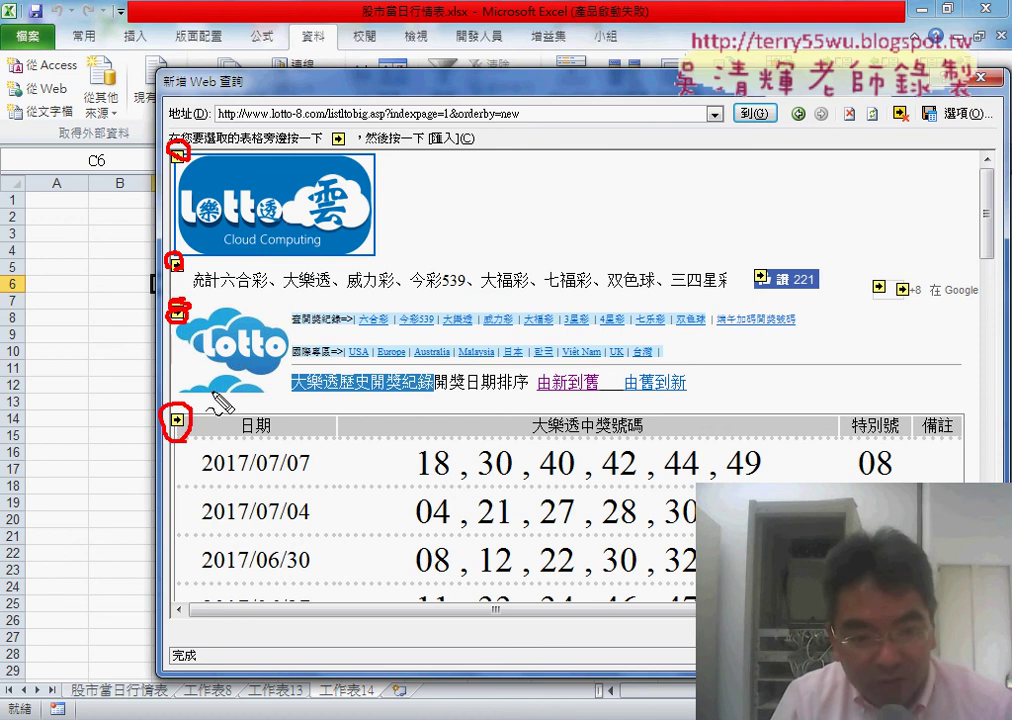
# Mark the draw-results table as table 5 with an annotation, then clear it
pyautogui.moveTo(233, 441)
pyautogui.mouseDown()
pyautogui.moveTo(207, 437)
pyautogui.moveTo(265, 401)
pyautogui.mouseUp()
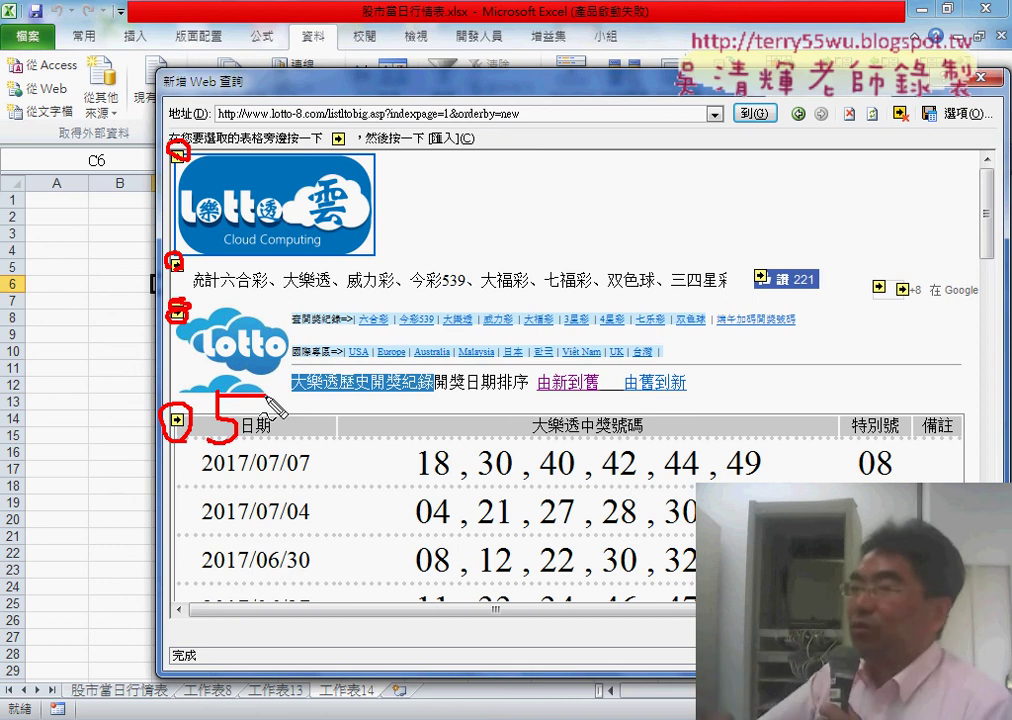
pyautogui.press('Escape')
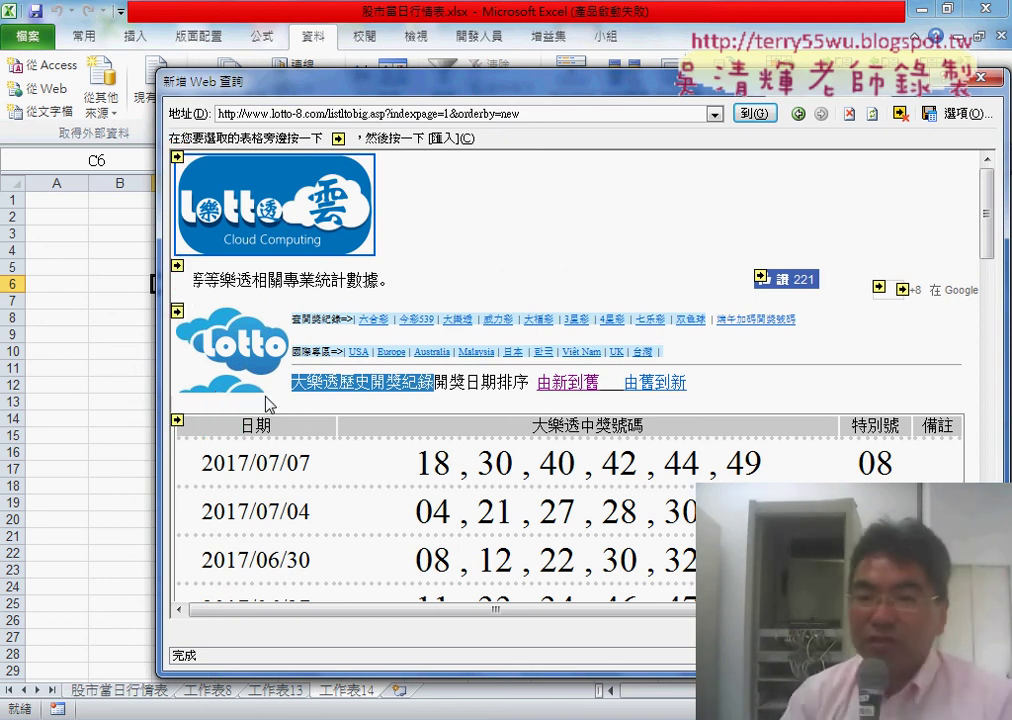
# Close the web query and change the macro's .WebTables value from "9" to "5"
pyautogui.click(981, 76)
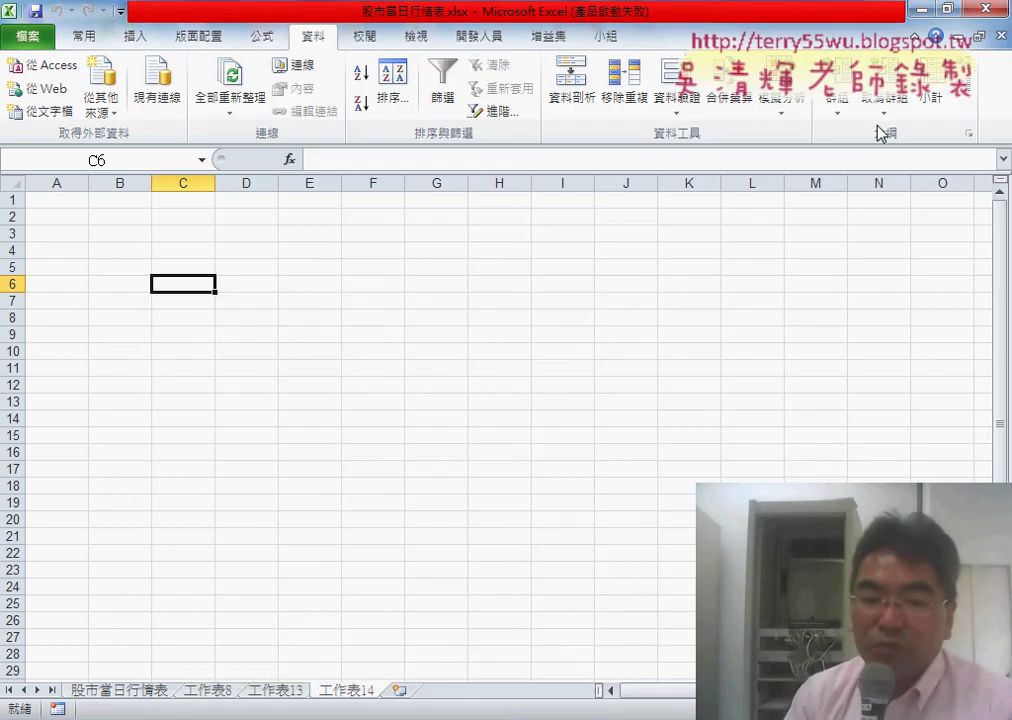
pyautogui.click(390, 627)
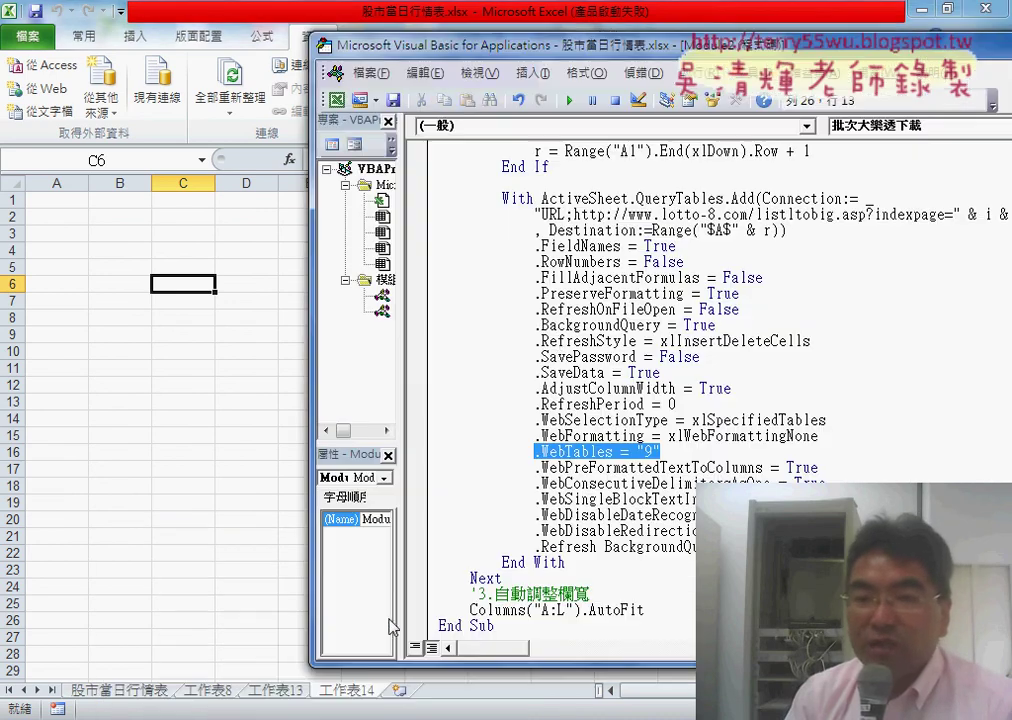
pyautogui.moveTo(583, 46); pyautogui.dragTo(408, 48)
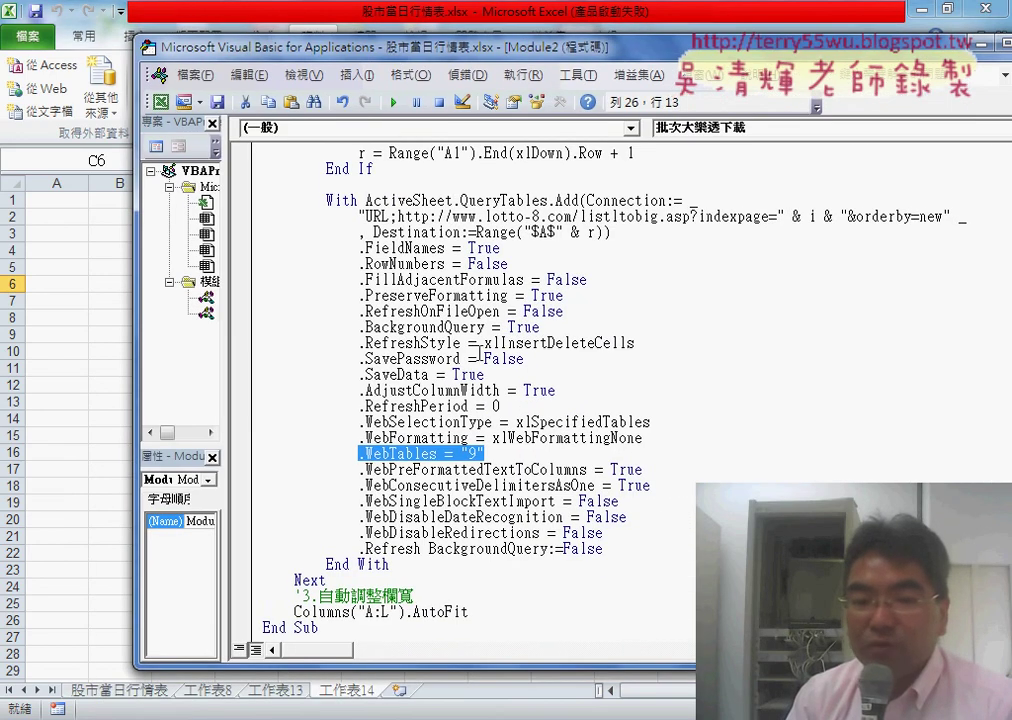
pyautogui.scroll(1, 490, 517)
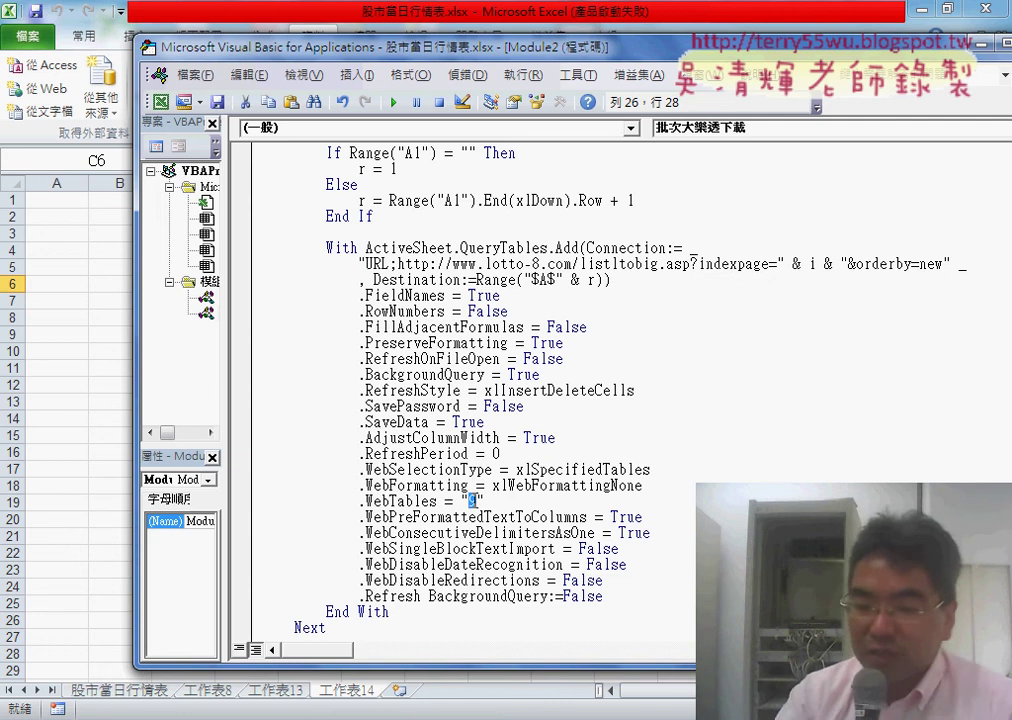
pyautogui.write('5')
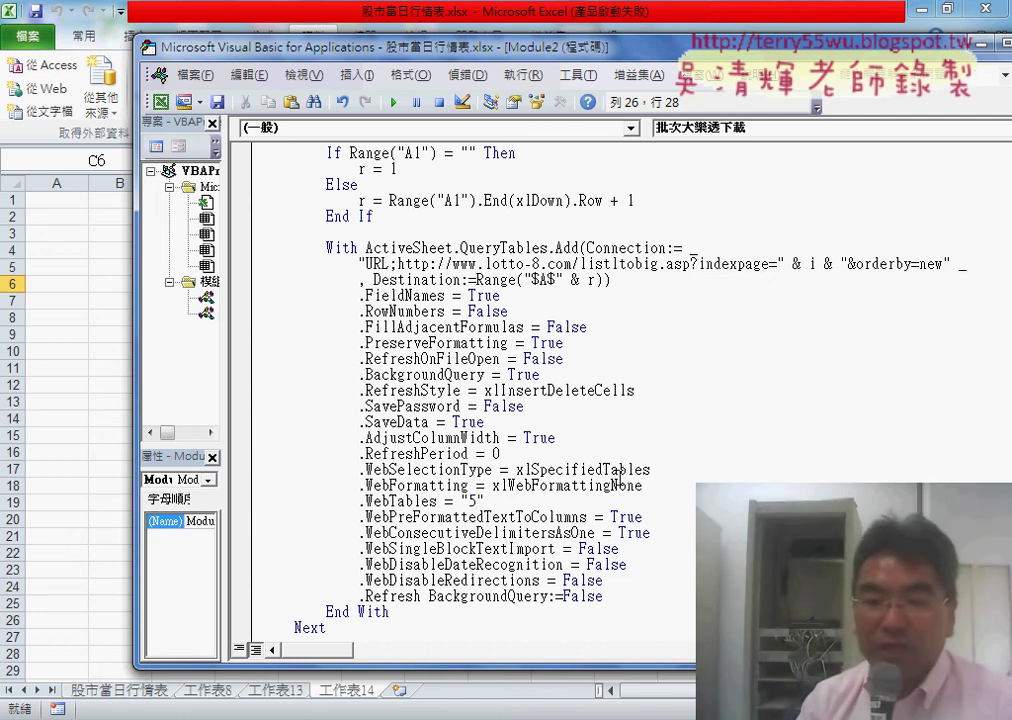
pyautogui.moveTo(651, 673); pyautogui.dragTo(651, 715)
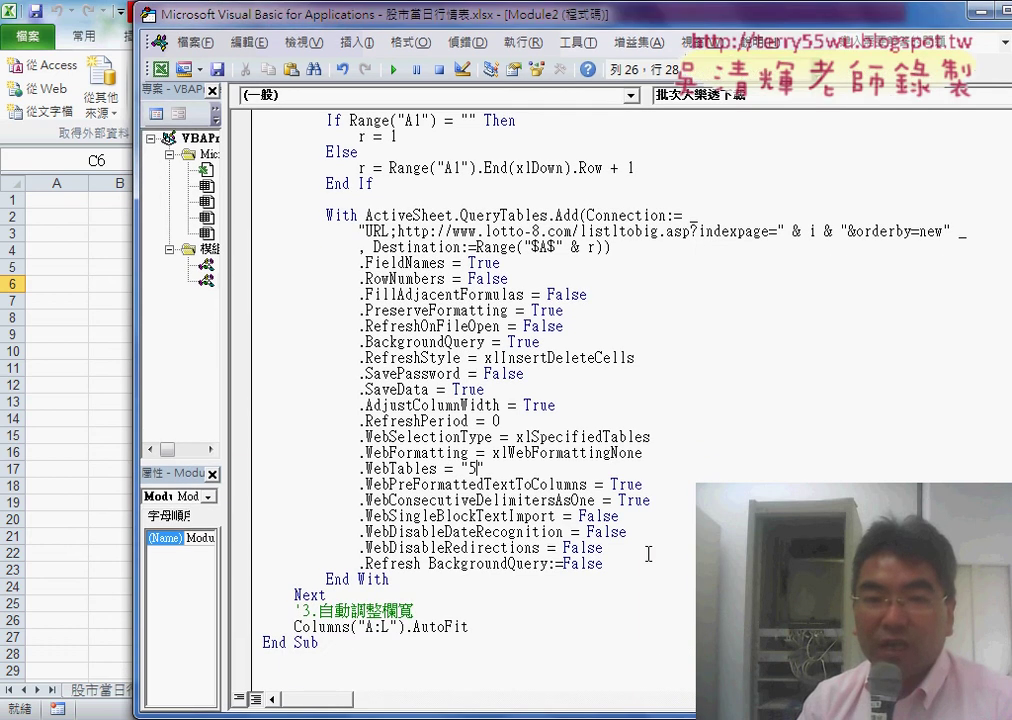
pyautogui.scroll(1, 649, 546)
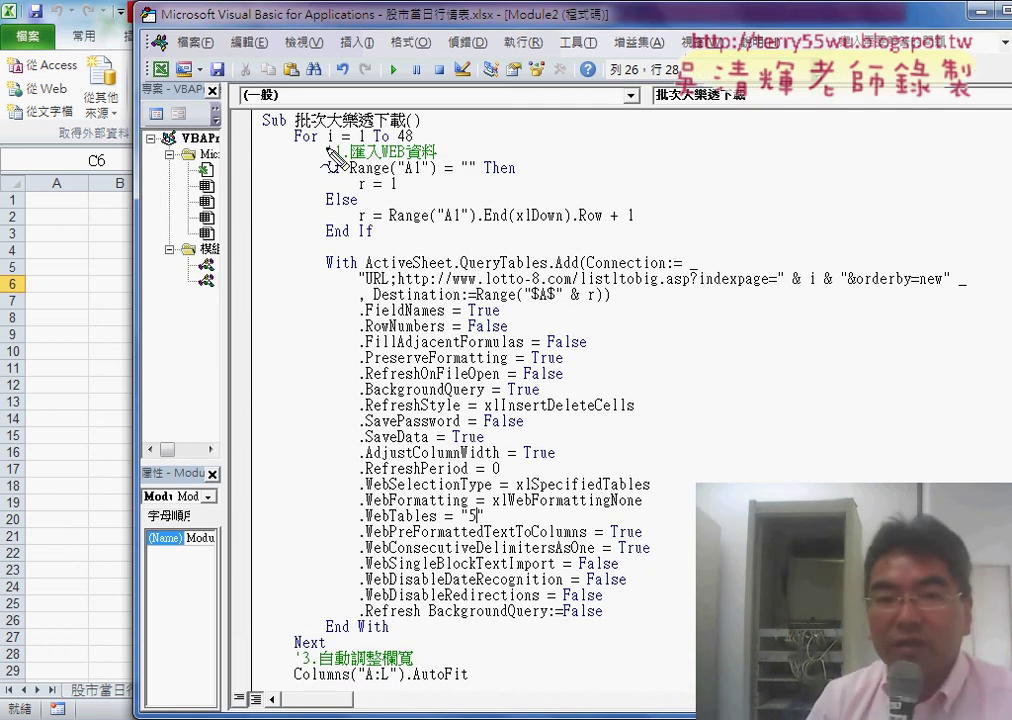
pyautogui.moveTo(345, 143); pyautogui.dragTo(412, 143)
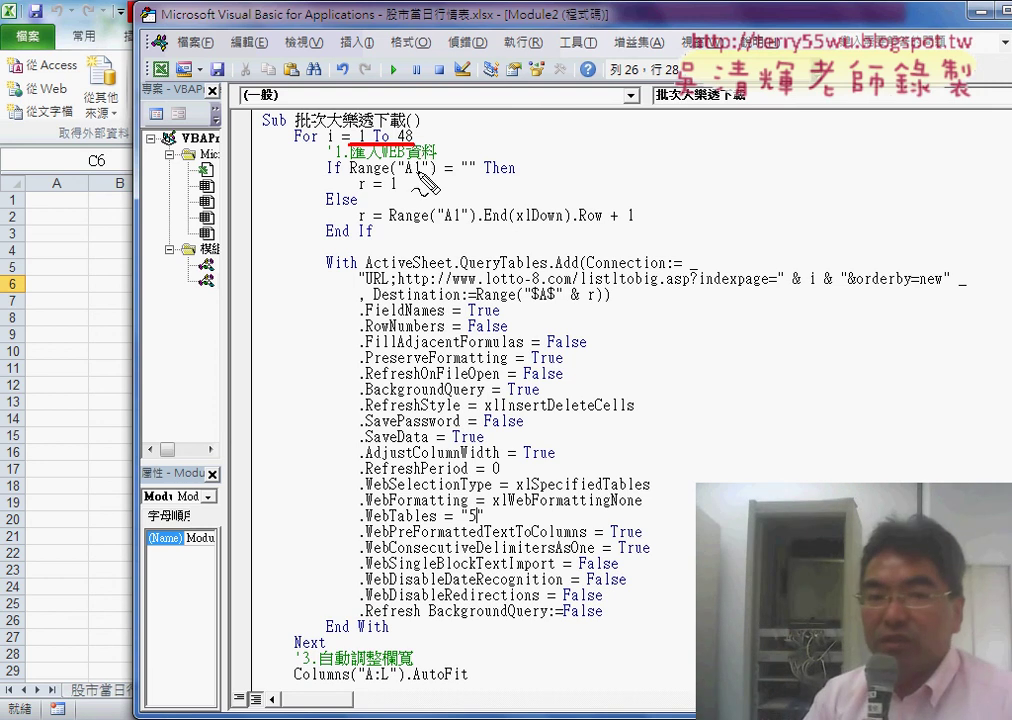
pyautogui.moveTo(330, 165); pyautogui.dragTo(335, 258)
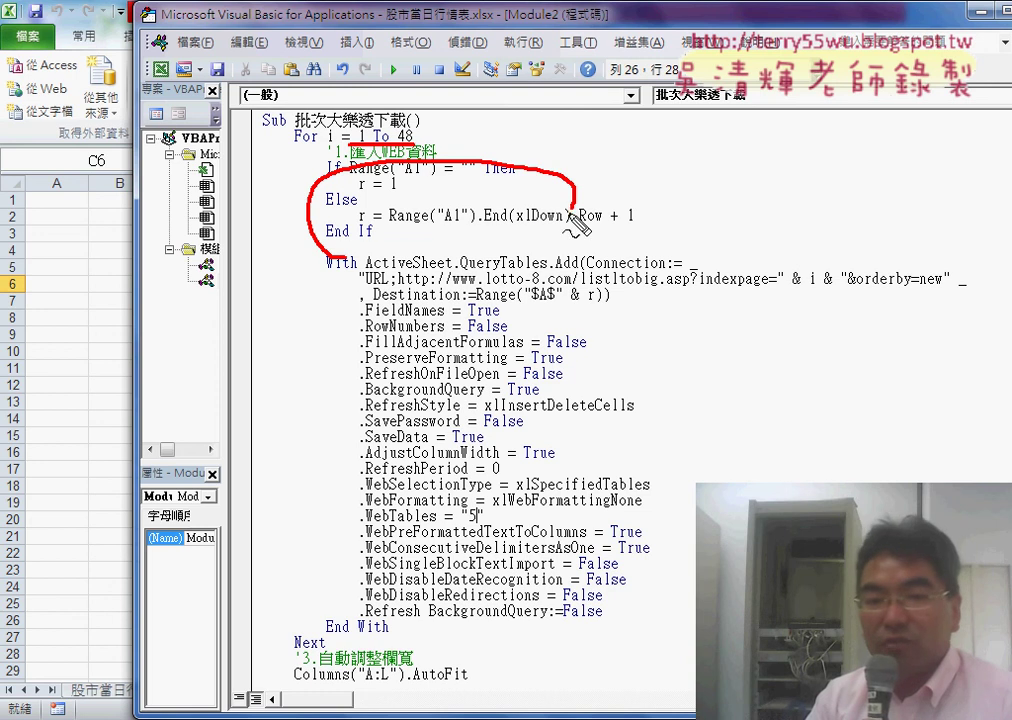
pyautogui.moveTo(566, 309); pyautogui.dragTo(596, 313)
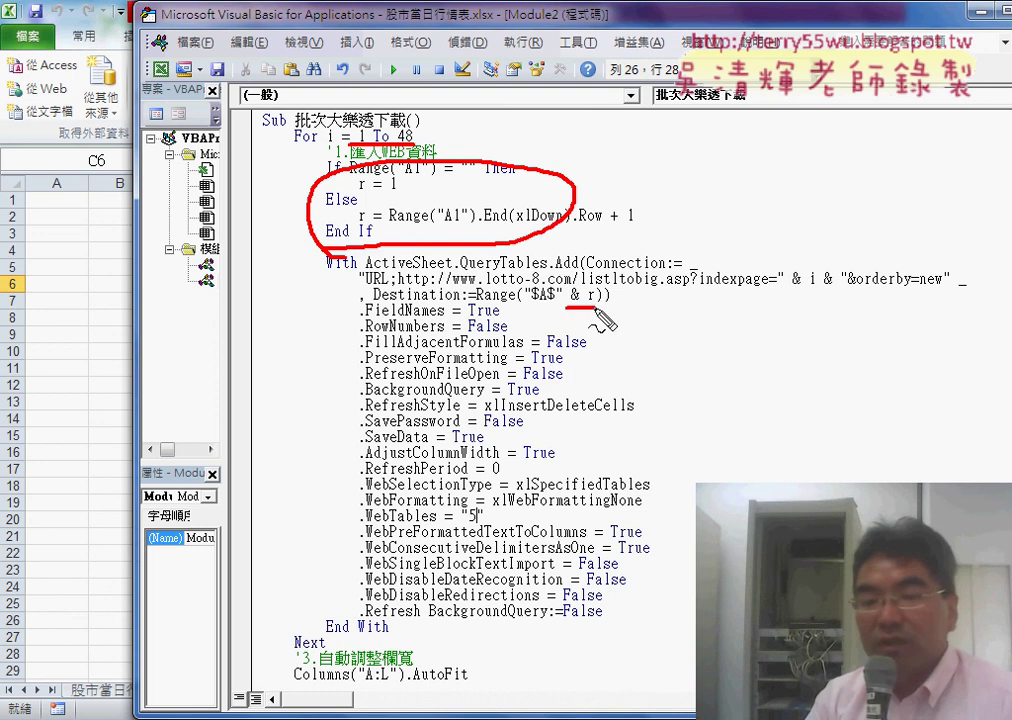
pyautogui.moveTo(781, 292)
pyautogui.mouseDown()
pyautogui.moveTo(851, 288)
pyautogui.moveTo(818, 268)
pyautogui.mouseUp()
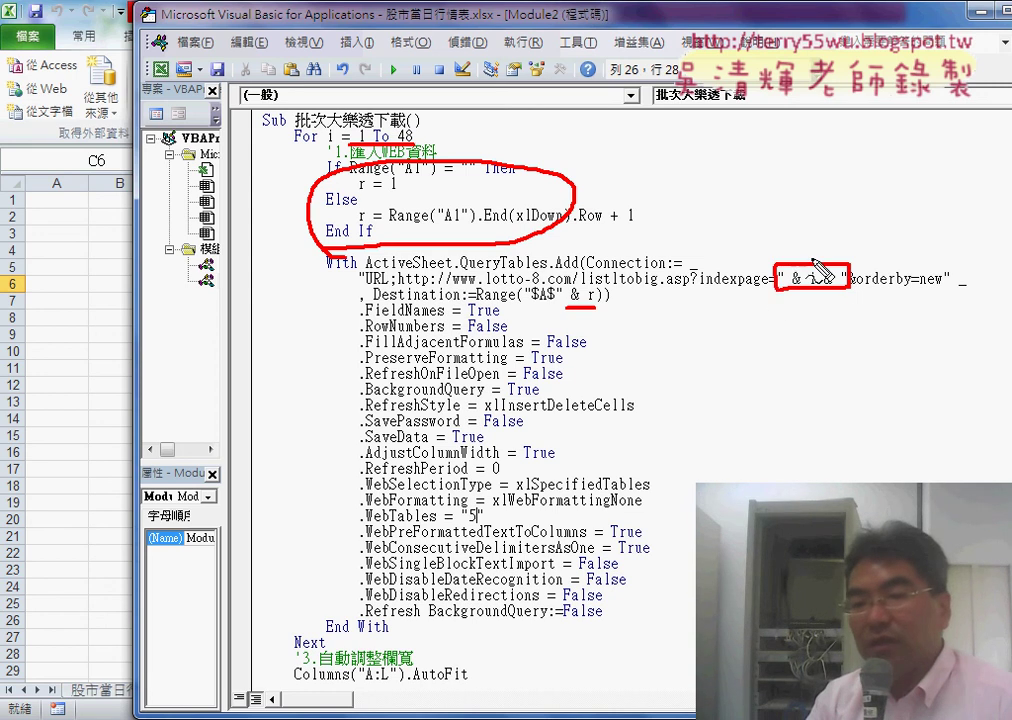
pyautogui.moveTo(791, 210); pyautogui.dragTo(791, 242)
pyautogui.moveTo(705, 291); pyautogui.dragTo(770, 290)
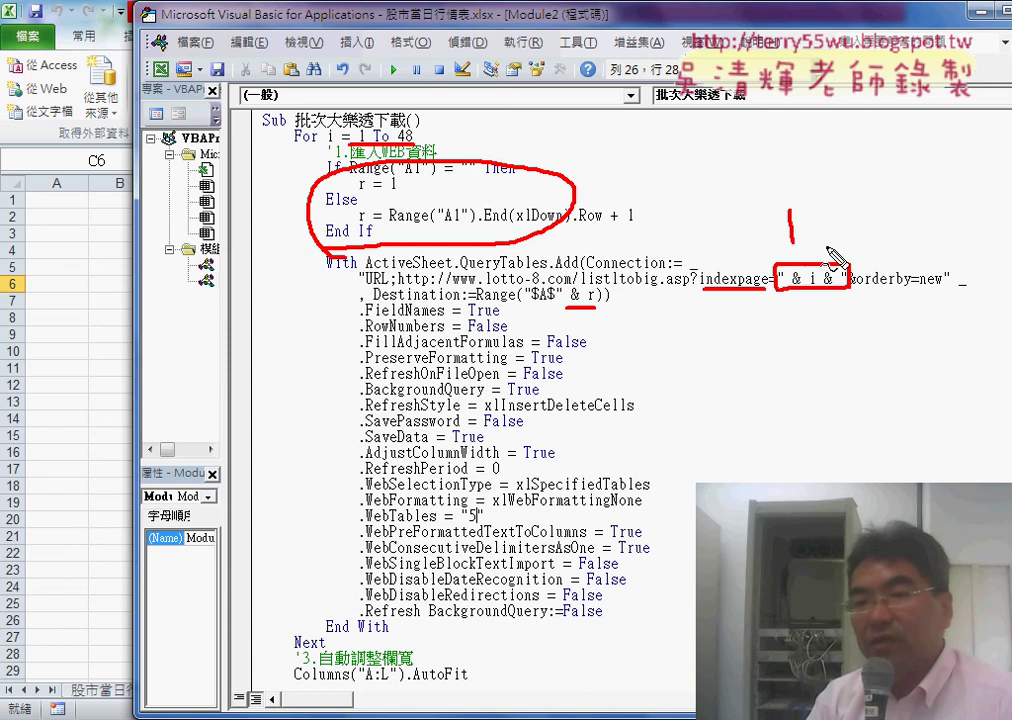
pyautogui.moveTo(845, 212)
pyautogui.mouseDown()
pyautogui.moveTo(835, 240)
pyautogui.moveTo(868, 250)
pyautogui.mouseUp()
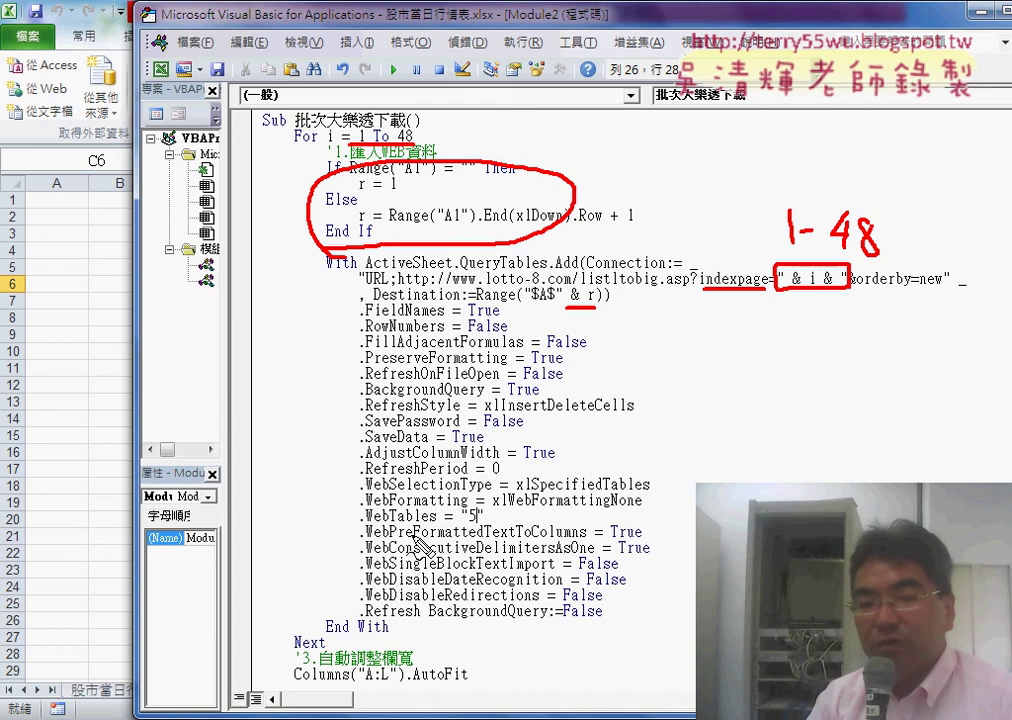
pyautogui.moveTo(362, 533); pyautogui.dragTo(442, 533)
pyautogui.moveTo(470, 484)
pyautogui.mouseDown()
pyautogui.moveTo(515, 510)
pyautogui.moveTo(497, 540)
pyautogui.mouseUp()
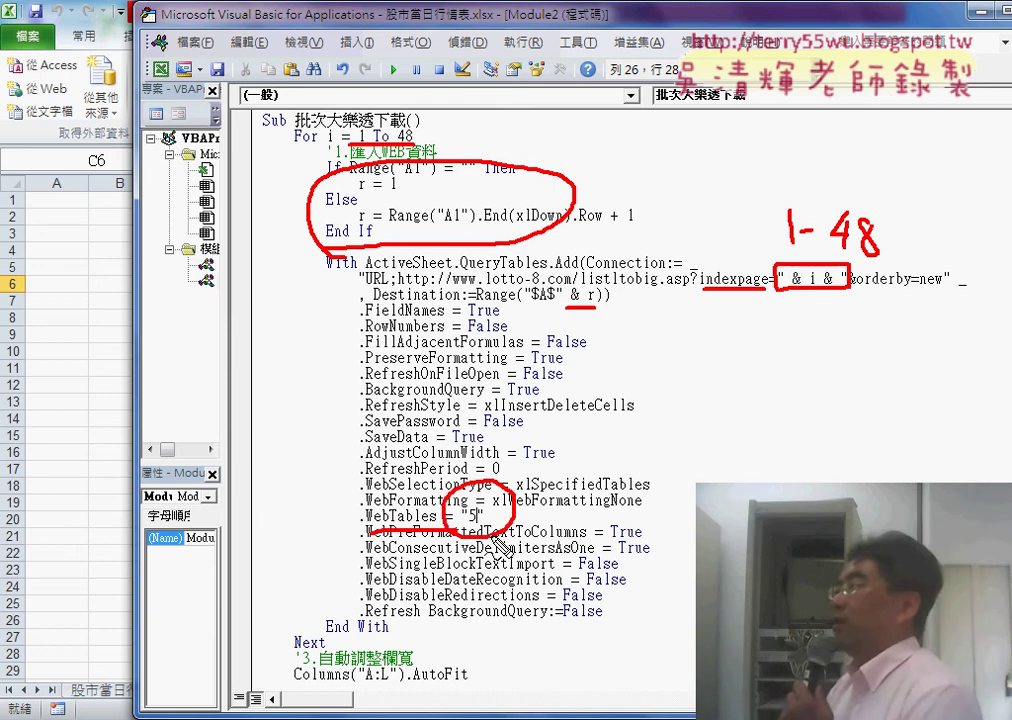